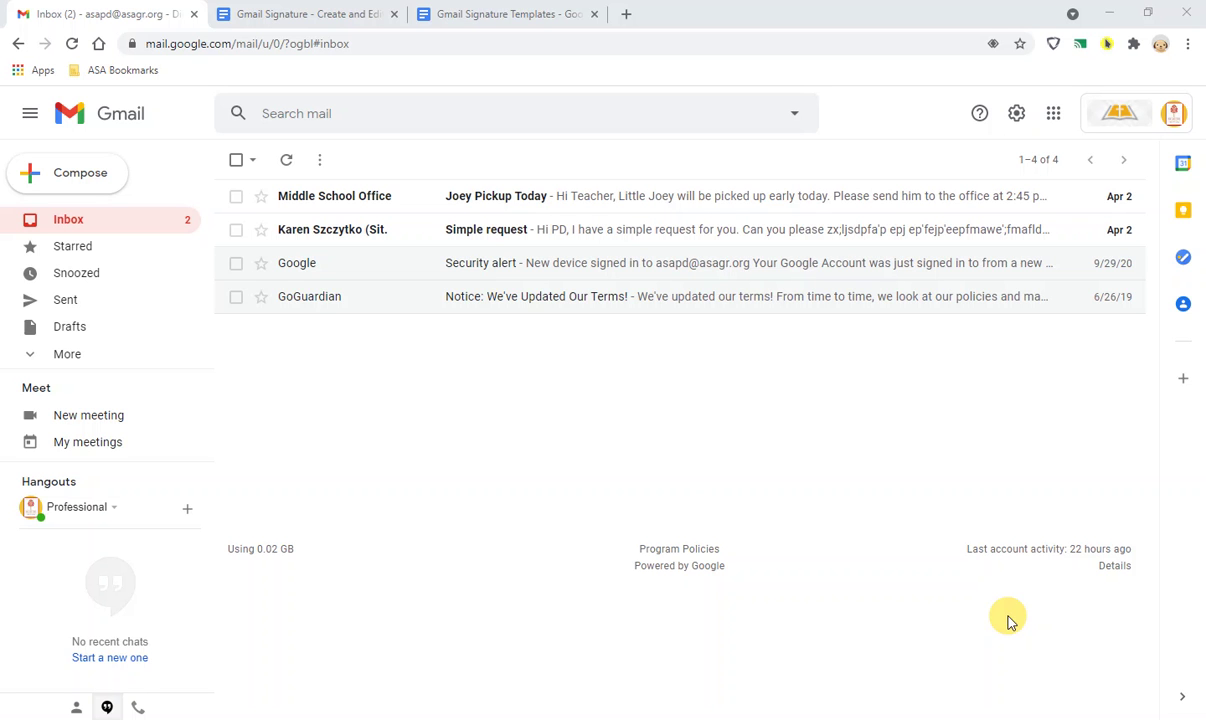
# Step: Open the Middle School Office email to view its signature block, and mark the message as unread
pyautogui.click(511, 202)
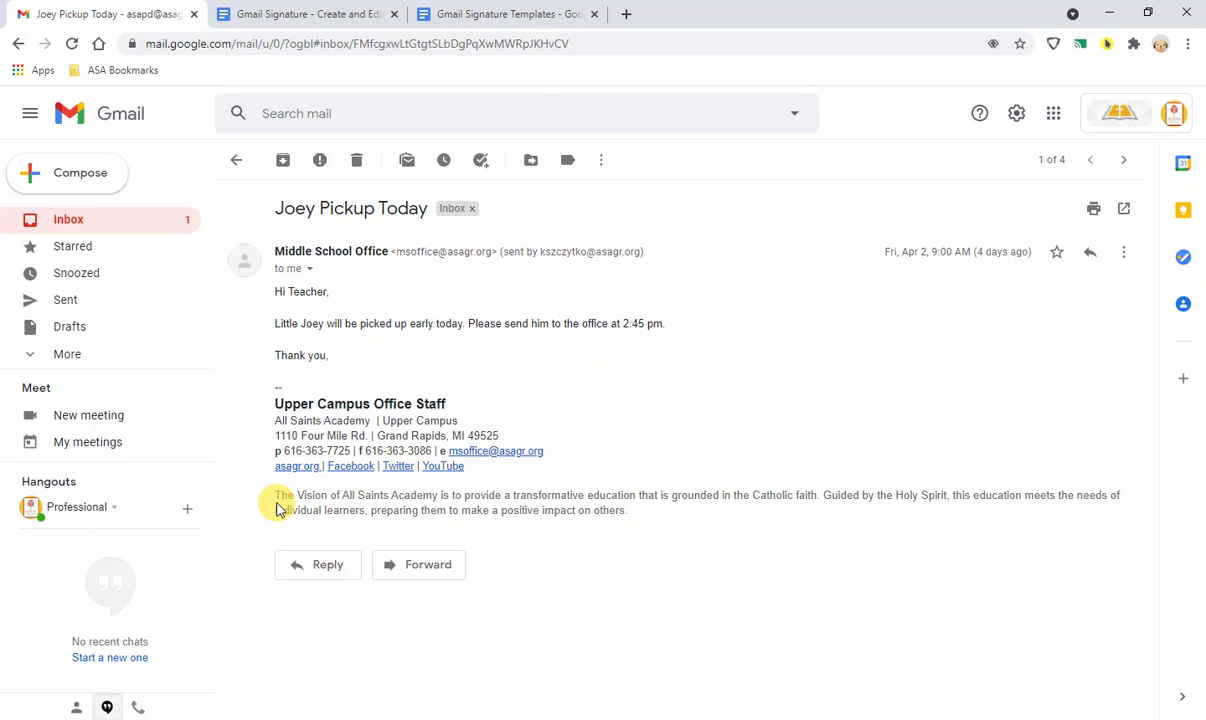
pyautogui.click(407, 162)
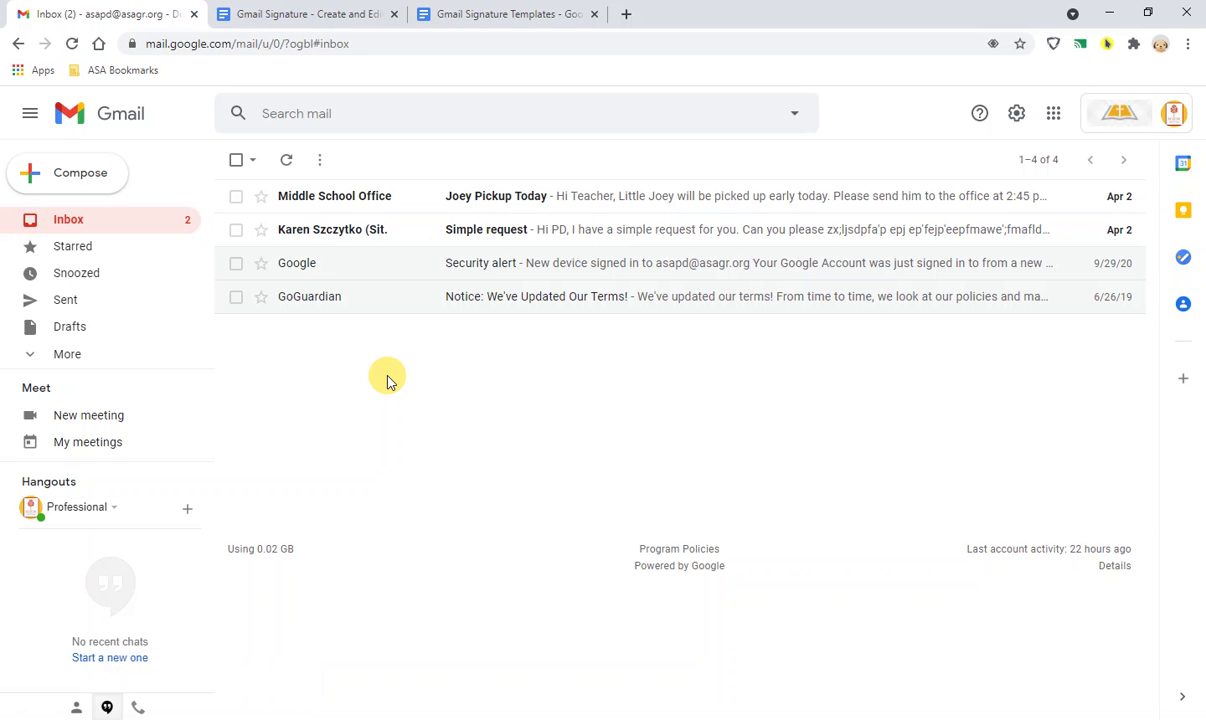
# Step: Look over the "Gmail Signature - Create and Edit" instructions document in Google Docs
pyautogui.click(310, 14)
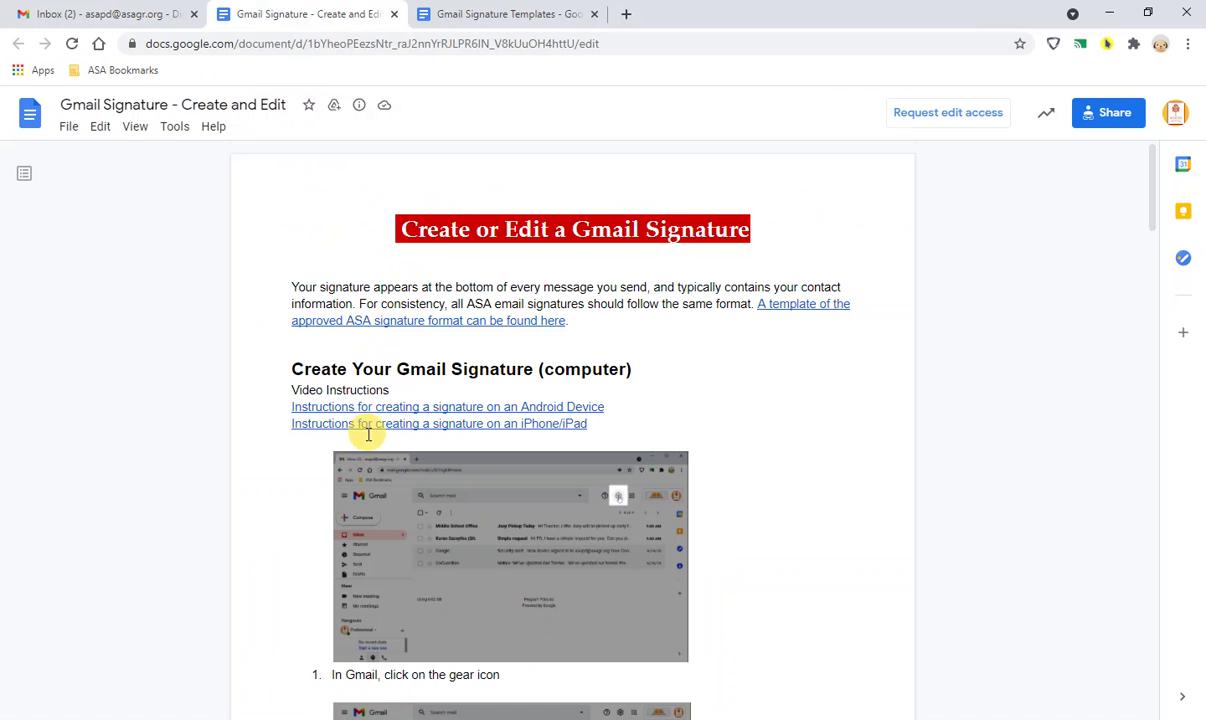
pyautogui.scroll(-2, 345, 470)
pyautogui.scroll(1, 369, 435)
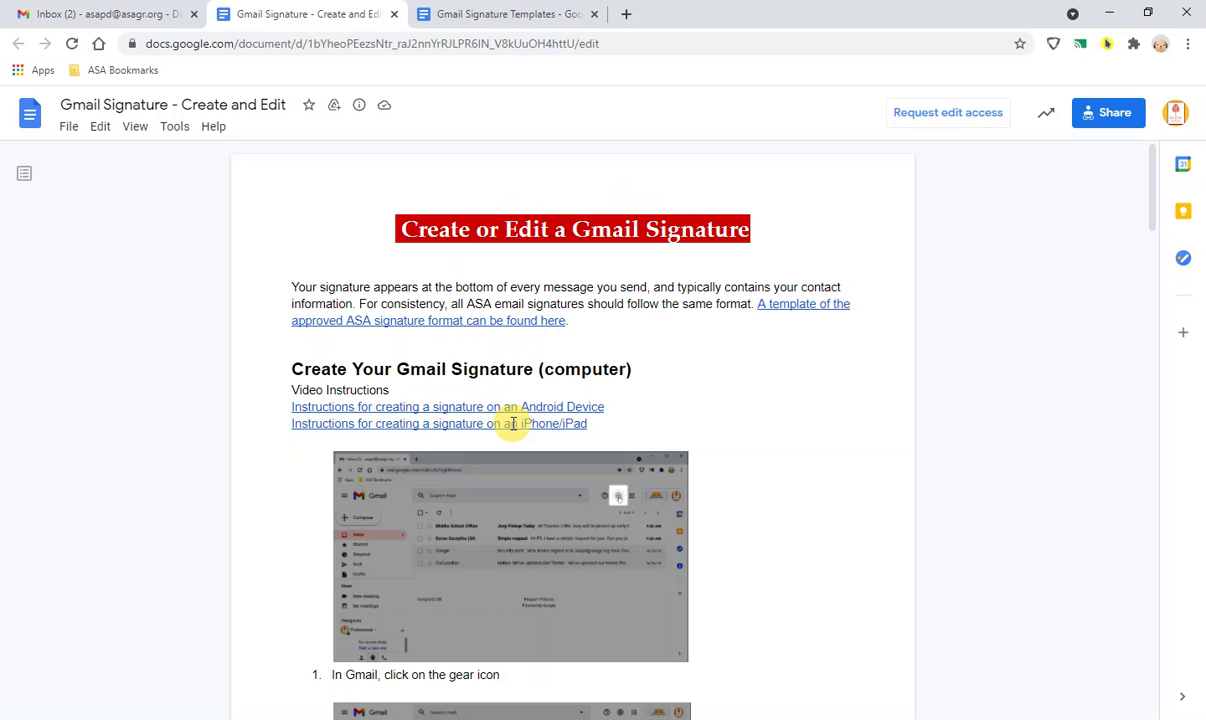
# Step: Return to Gmail and create a new signature in the general settings, named with the teacher's full name followed by "Teacher"
pyautogui.click(148, 16)
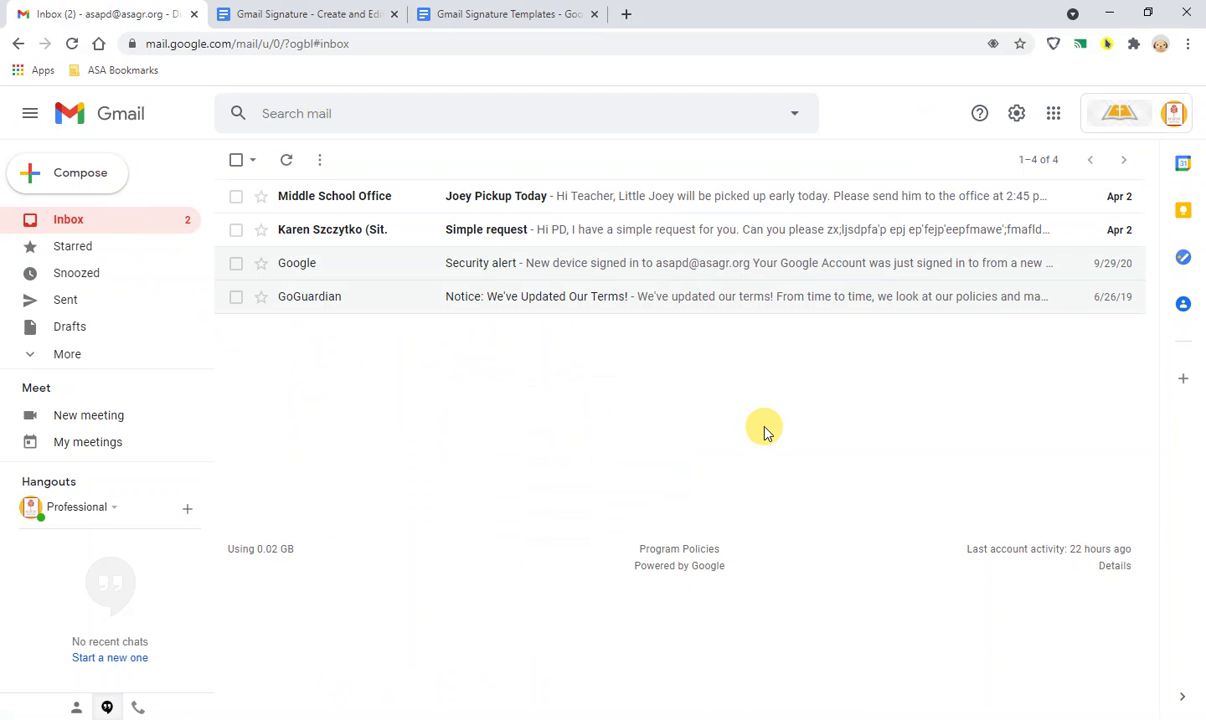
pyautogui.click(1016, 118)
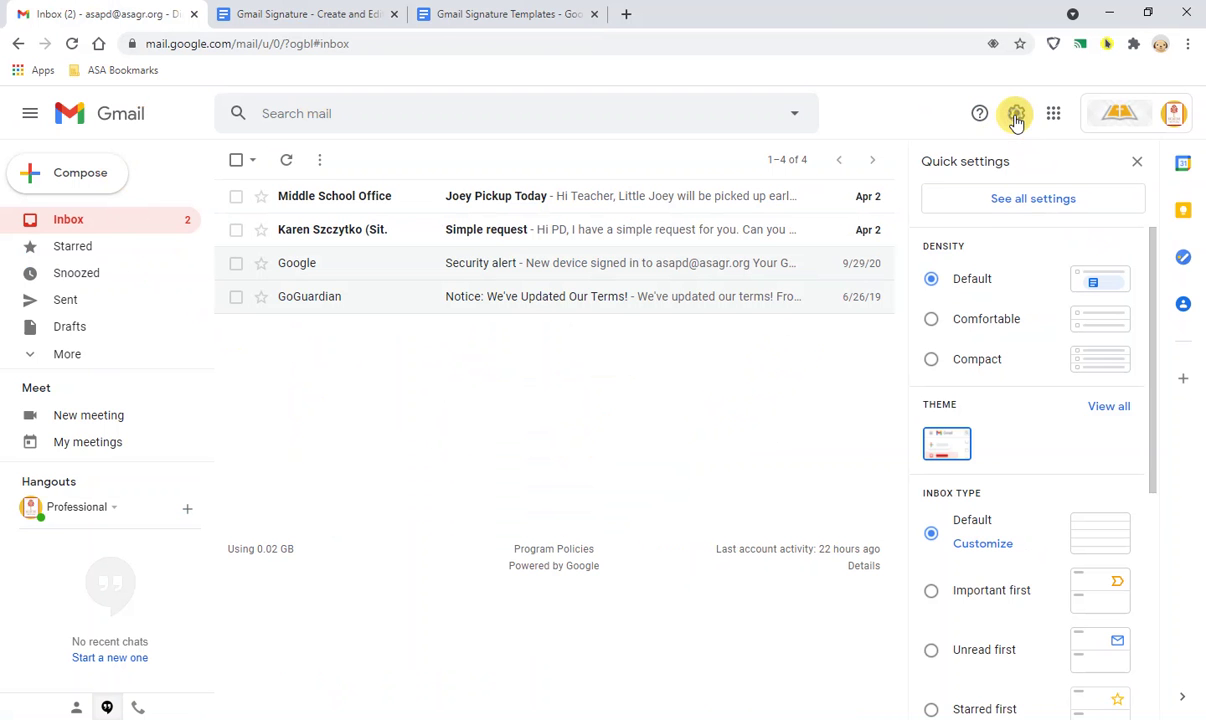
pyautogui.click(1016, 204)
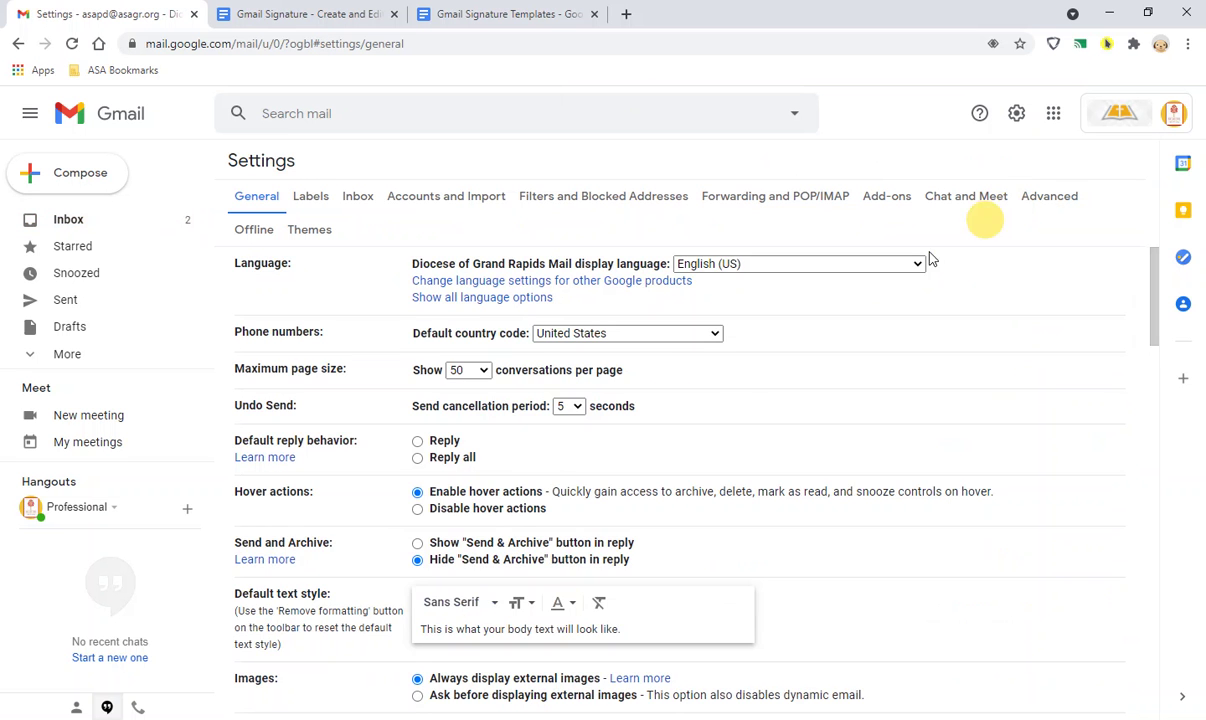
pyautogui.scroll(-2, 283, 552)
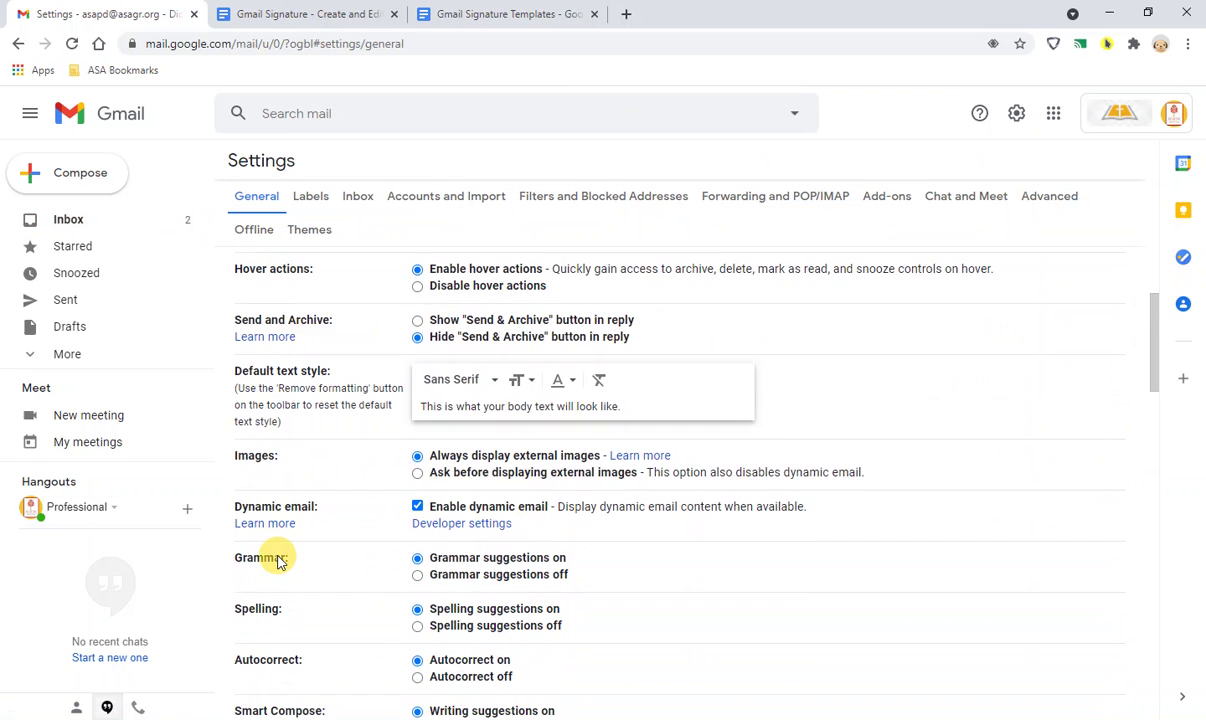
pyautogui.scroll(-4, 280, 562)
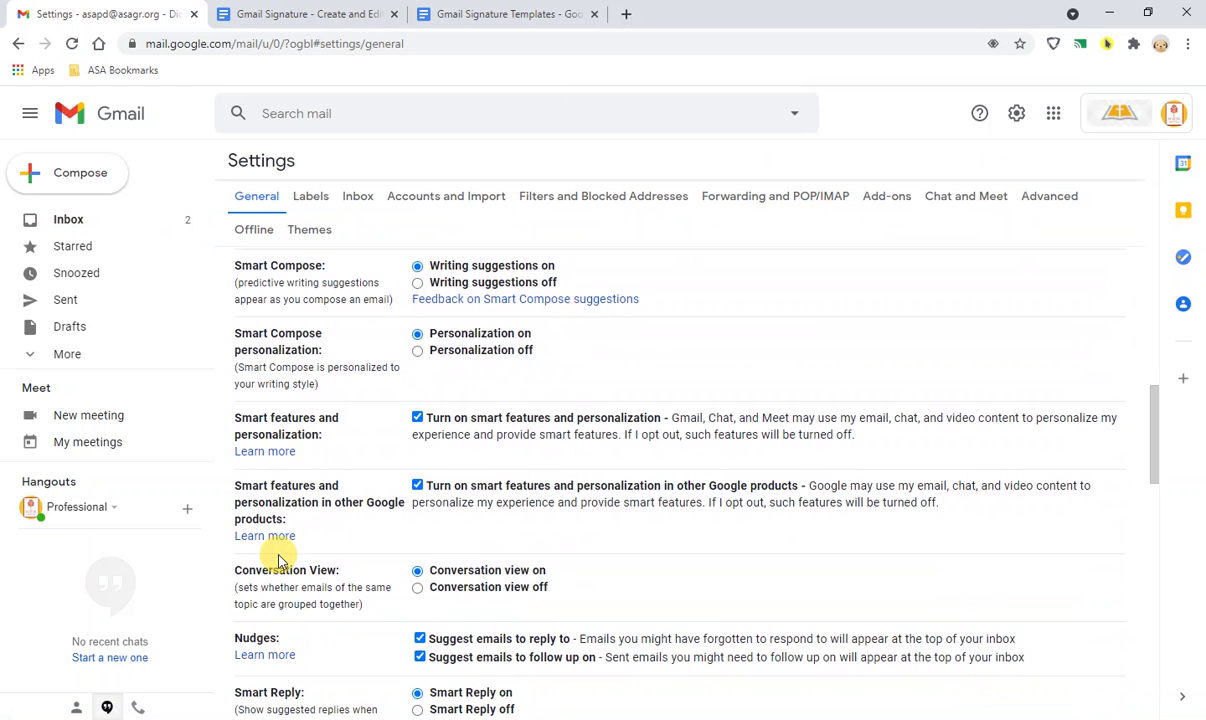
pyautogui.scroll(-4, 280, 562)
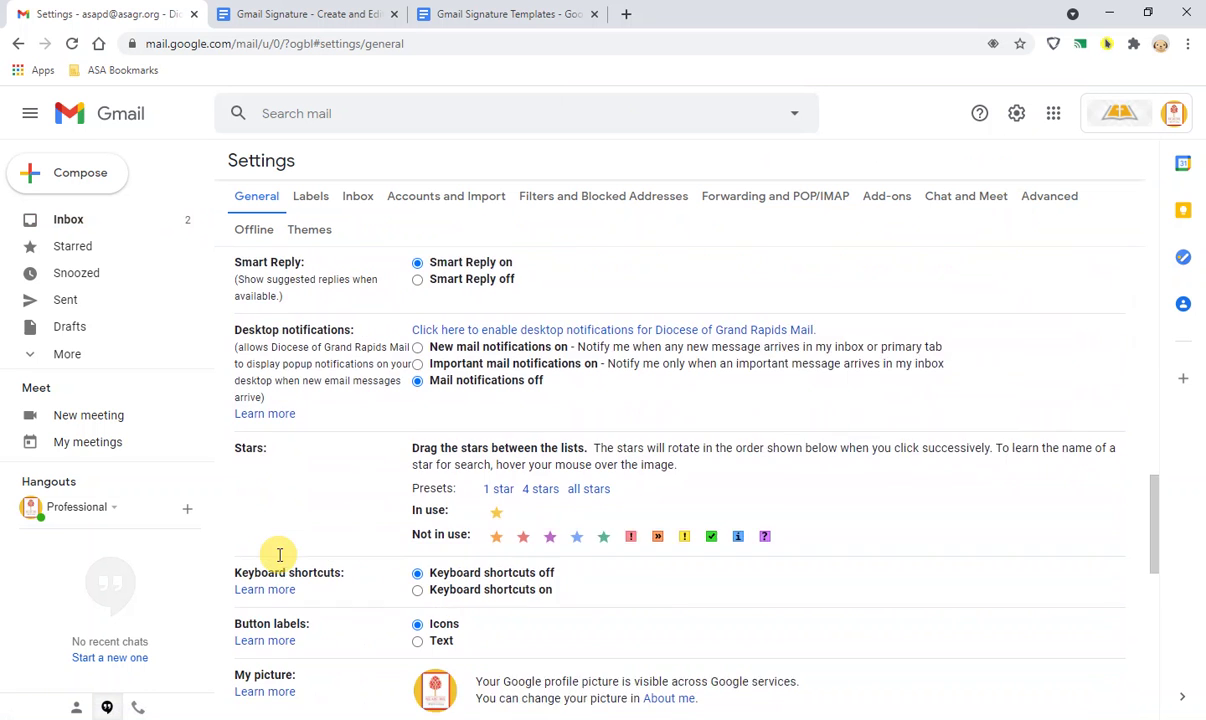
pyautogui.scroll(-2, 280, 555)
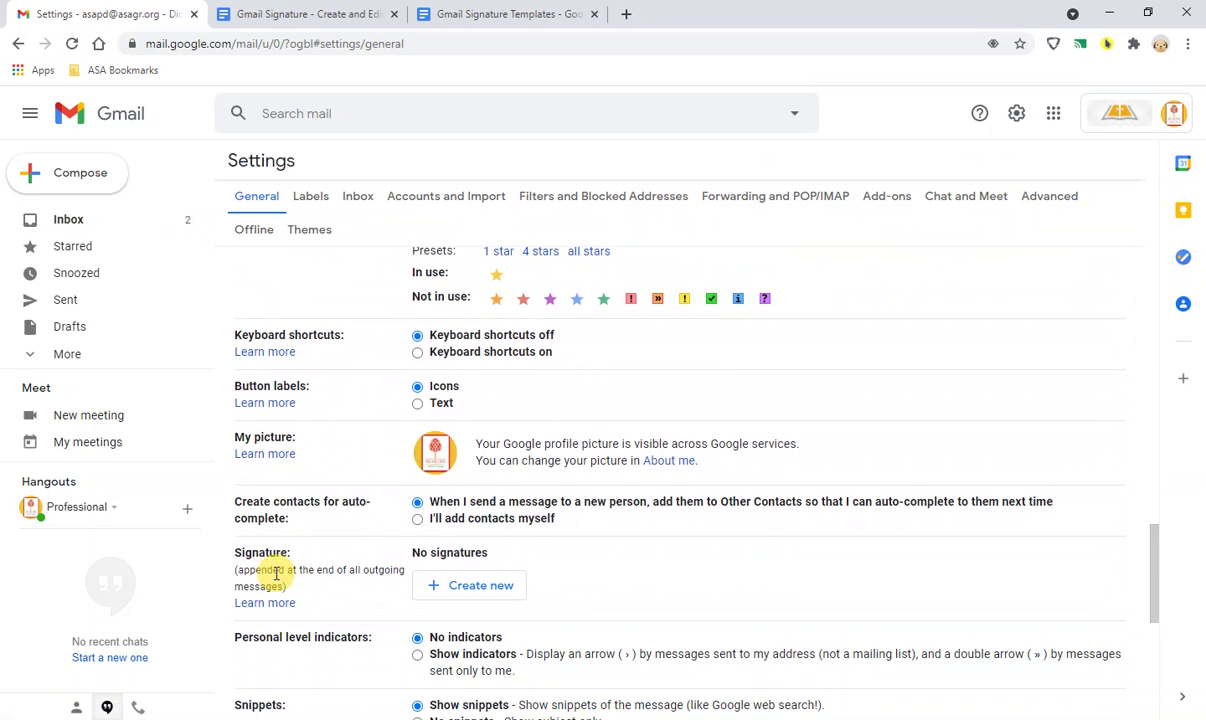
pyautogui.click(492, 590)
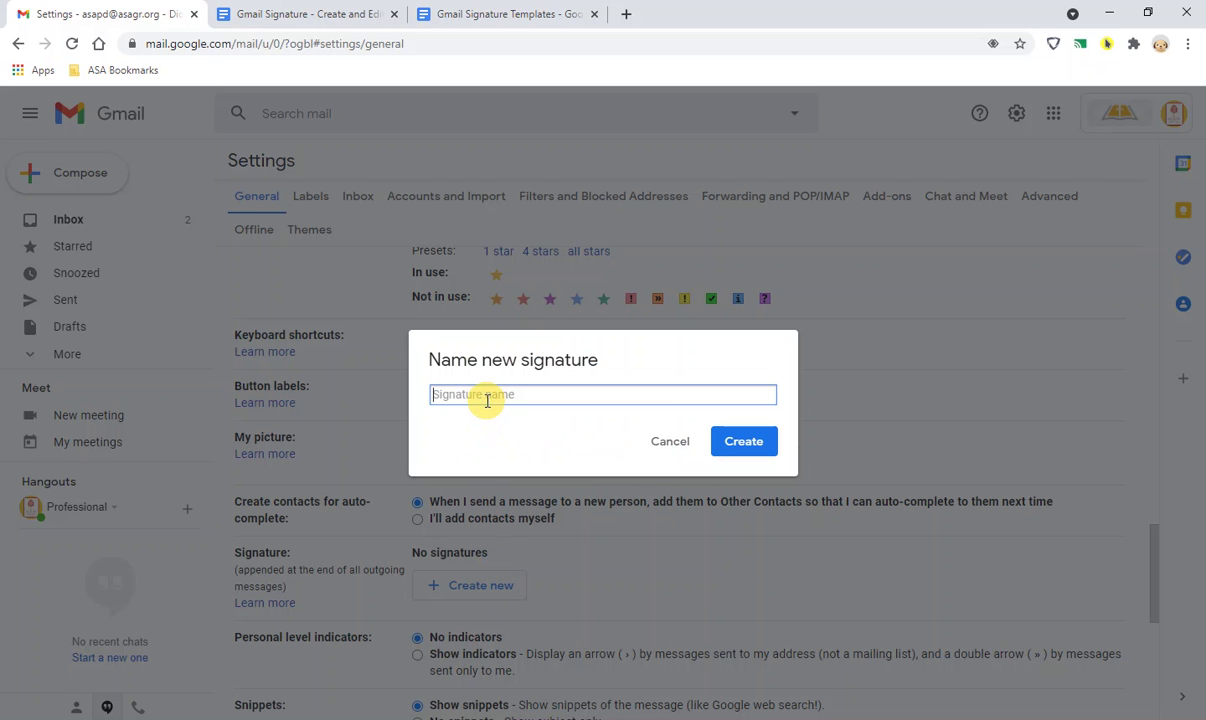
pyautogui.write('John Doe Teacher')
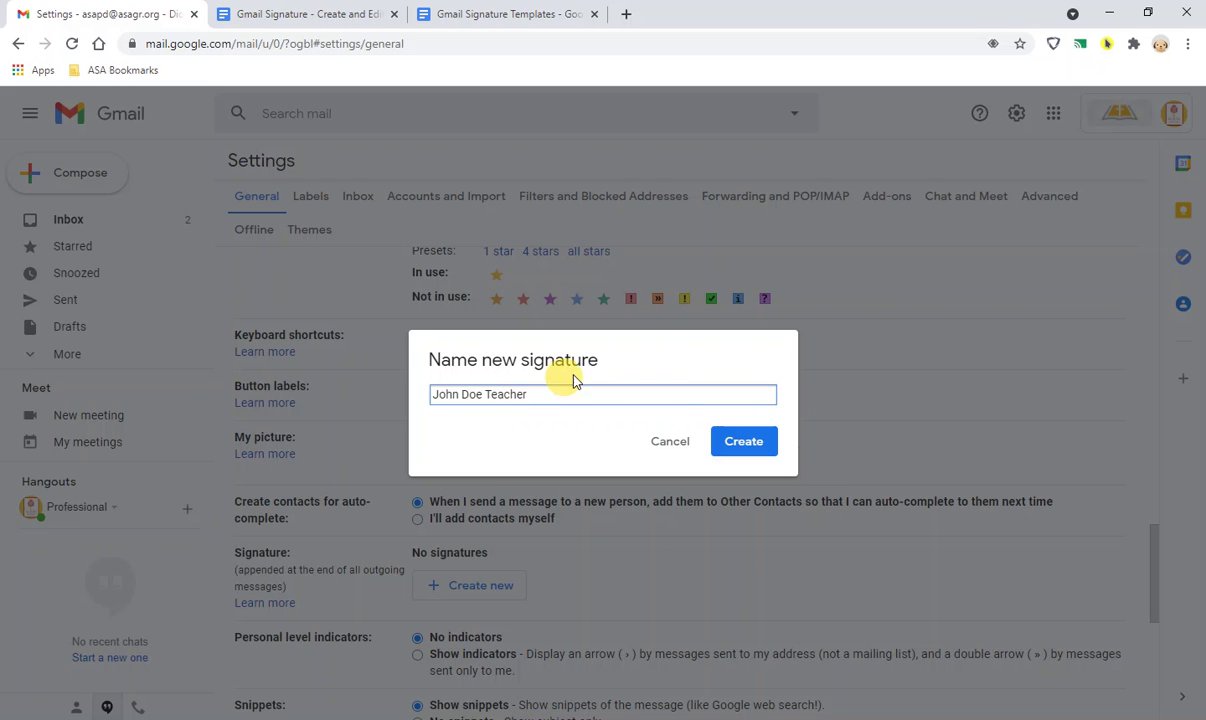
pyautogui.click(735, 441)
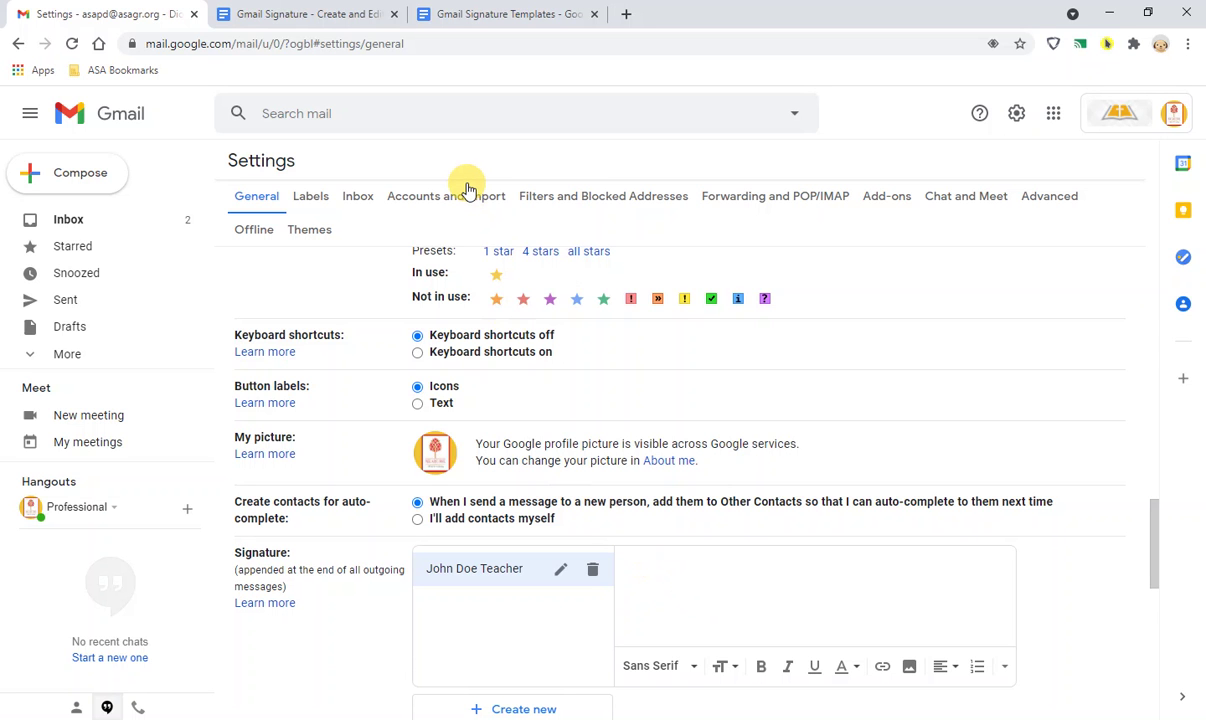
# Step: Switch to Google Drive, search for "gmail sig" and open the "Gmail Signature Templates" document
pyautogui.click(1053, 116)
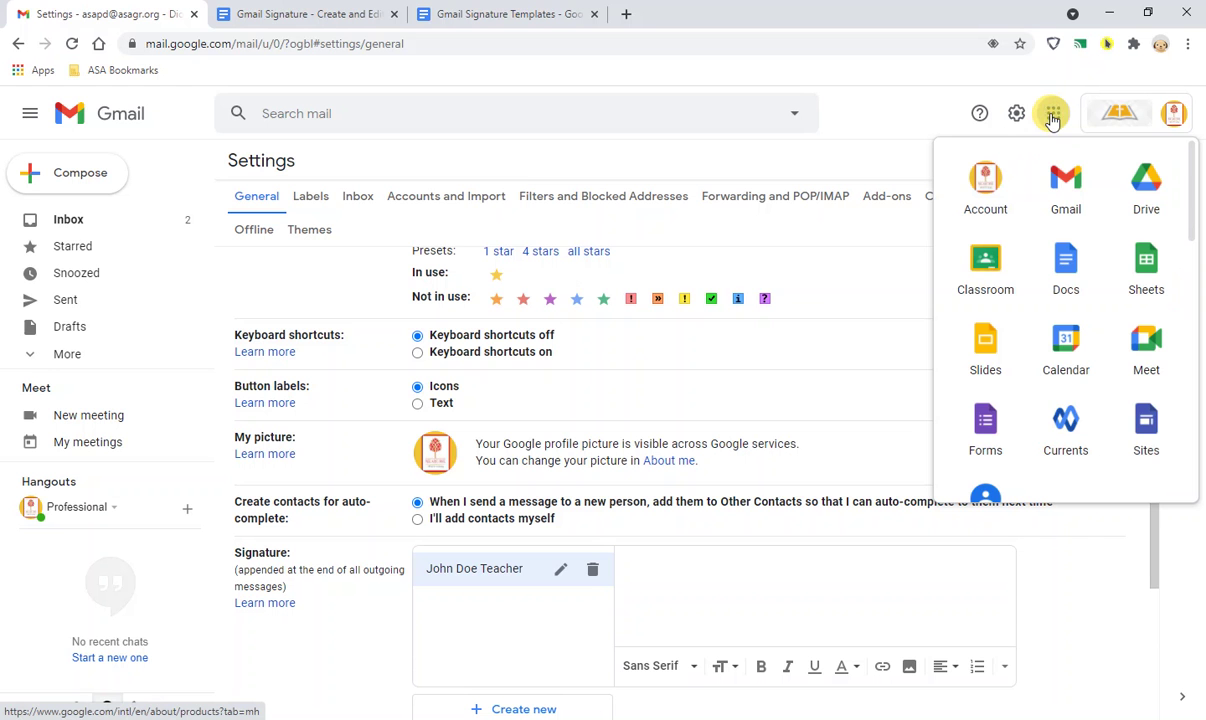
pyautogui.click(1147, 190)
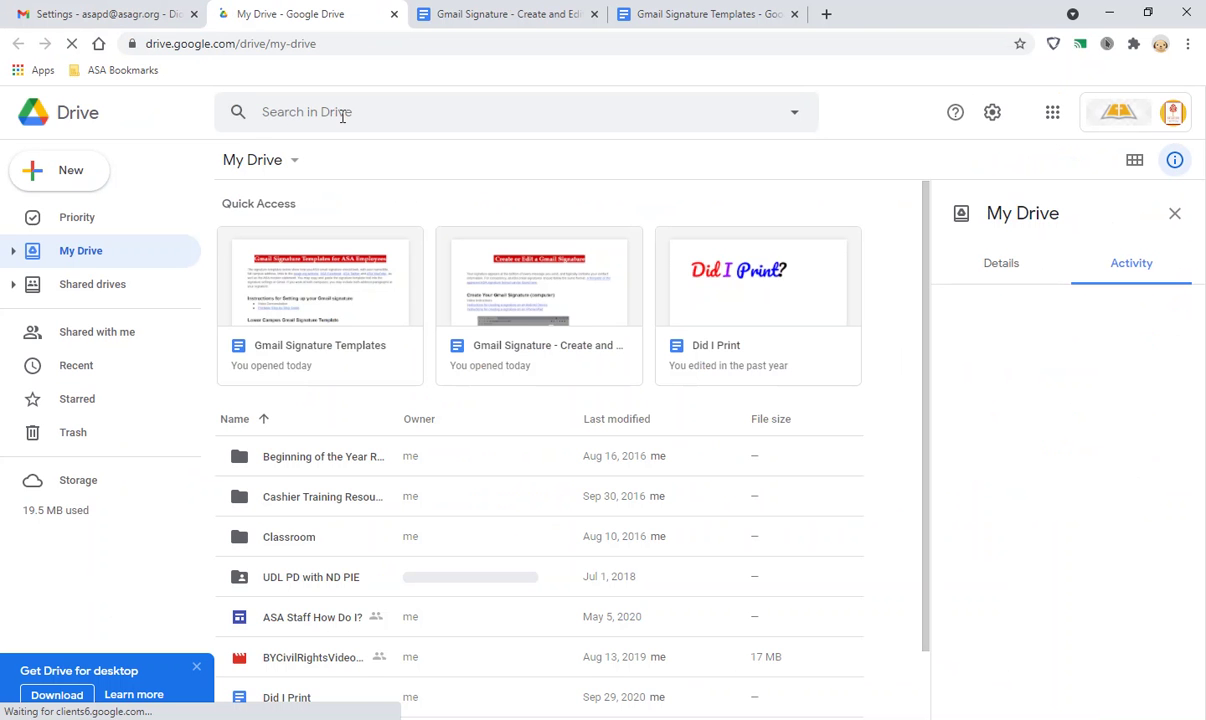
pyautogui.click(341, 113)
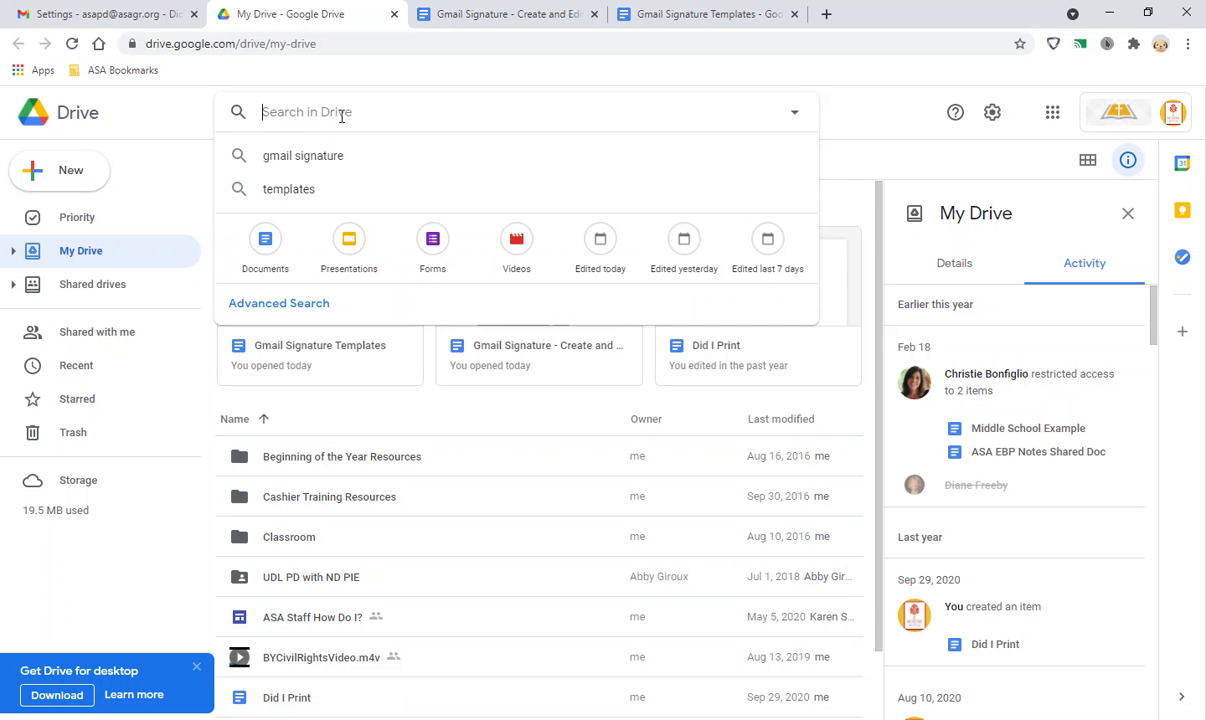
pyautogui.write('gmail sig')
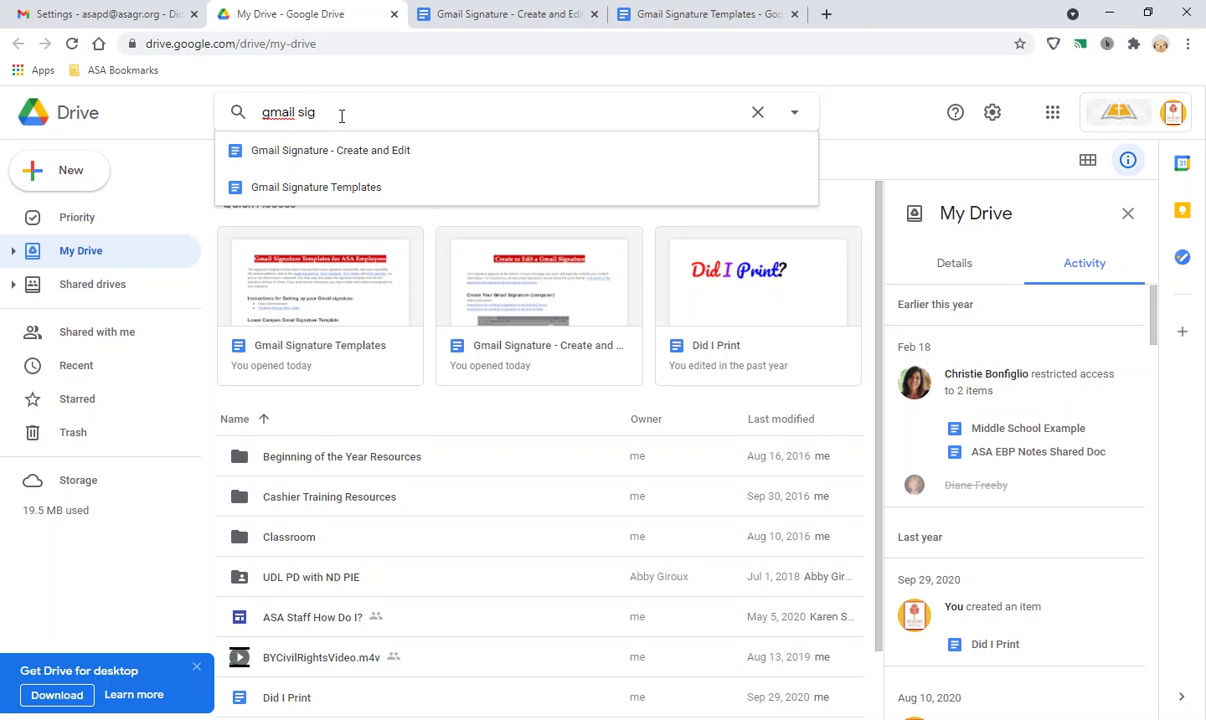
pyautogui.click(310, 193)
pyautogui.click(861, 13)
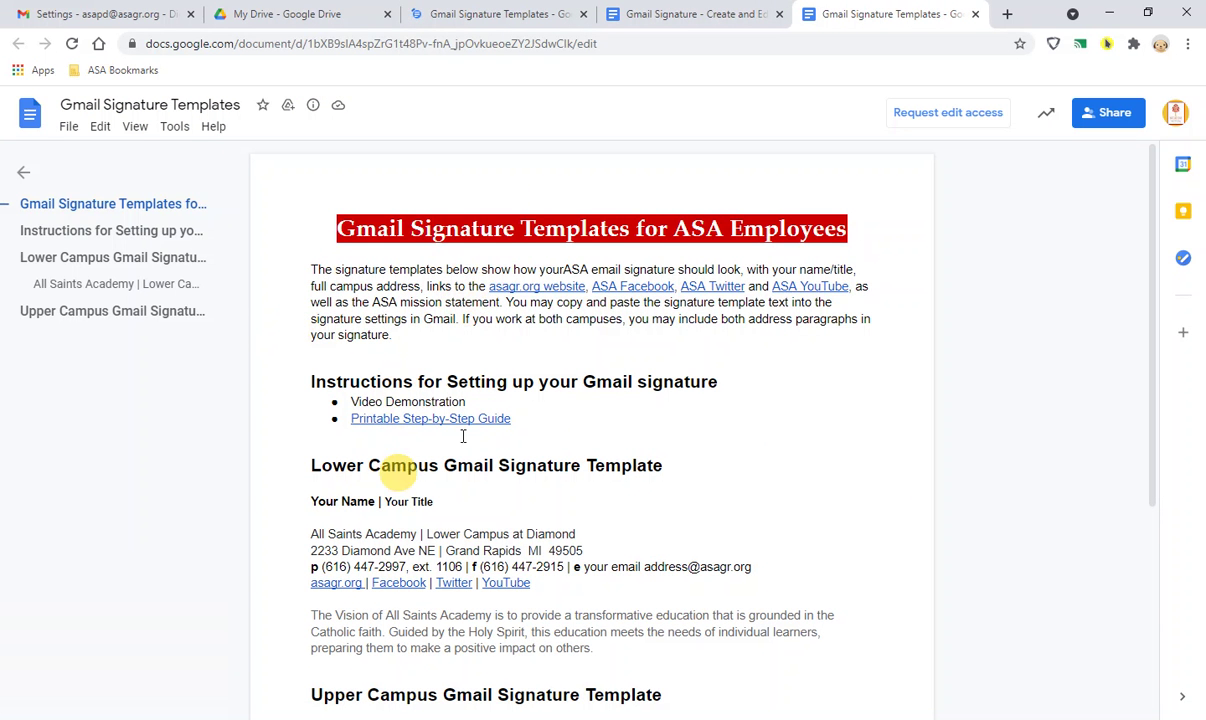
# Step: Copy the full Lower Campus Gmail signature template, from the name and title line through the vision statement
pyautogui.scroll(-2, 780, 440)
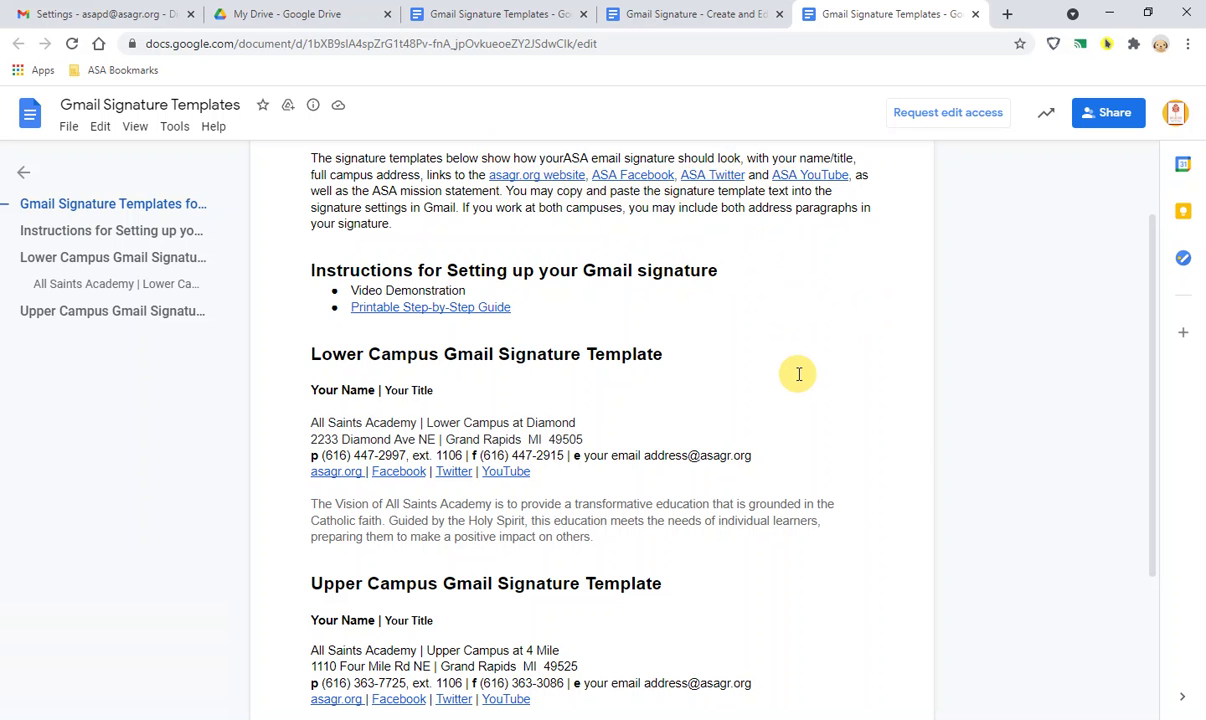
pyautogui.scroll(-2, 798, 370)
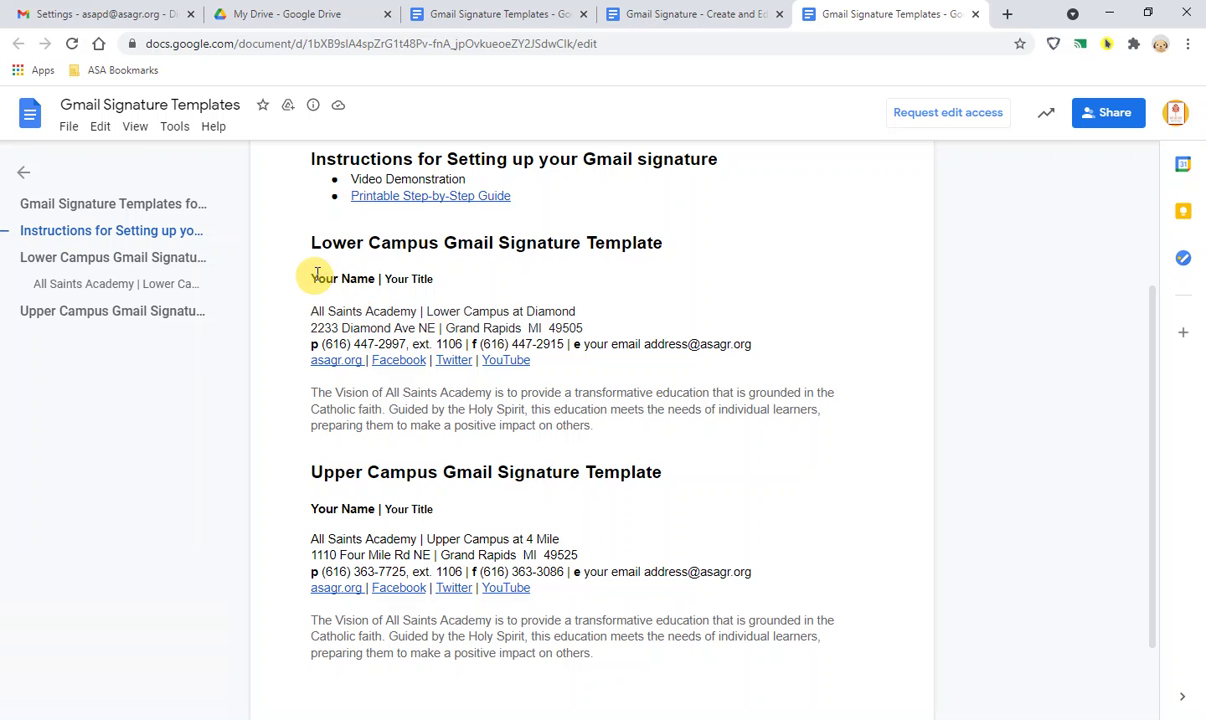
pyautogui.moveTo(310, 278)
pyautogui.mouseDown()
pyautogui.moveTo(563, 433)
pyautogui.moveTo(606, 424)
pyautogui.mouseUp()
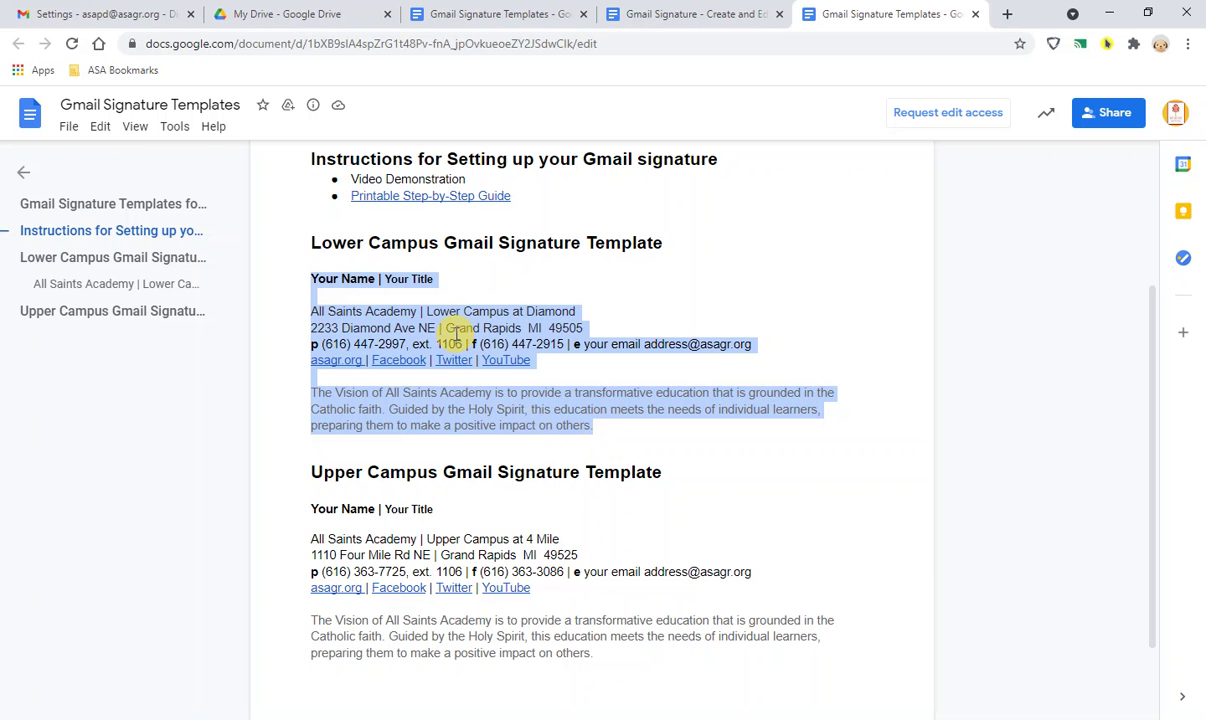
pyautogui.rightClick(456, 335)
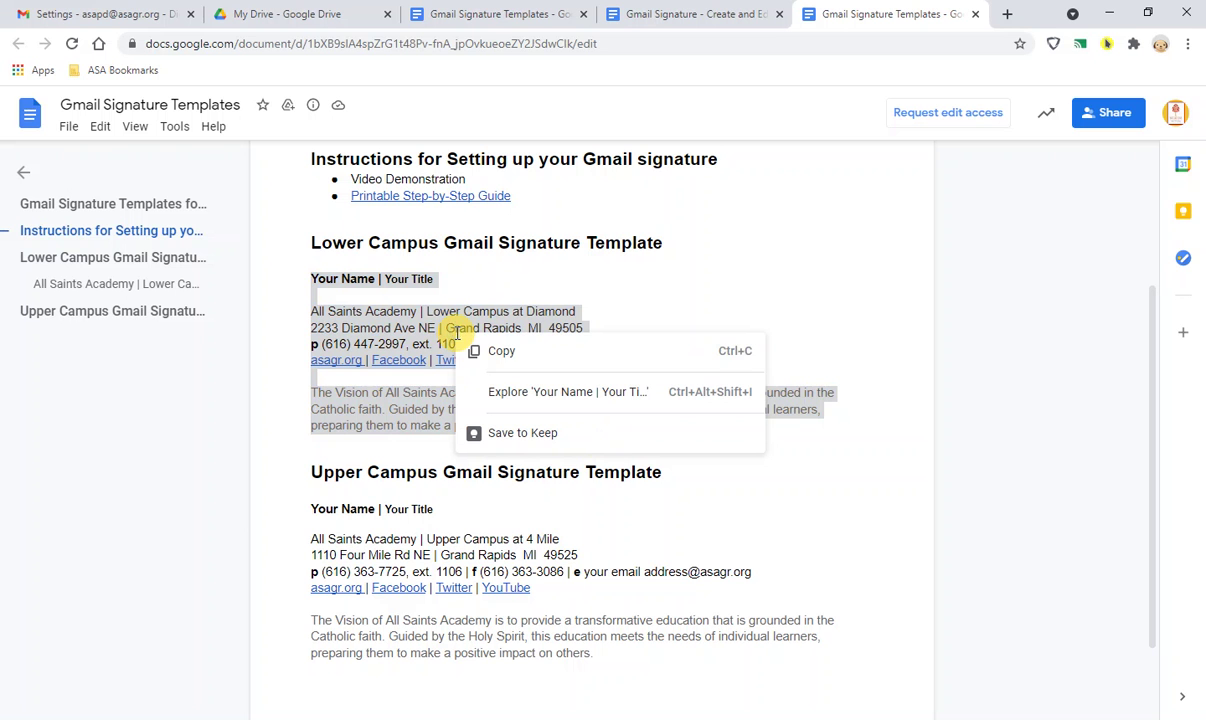
pyautogui.click(503, 352)
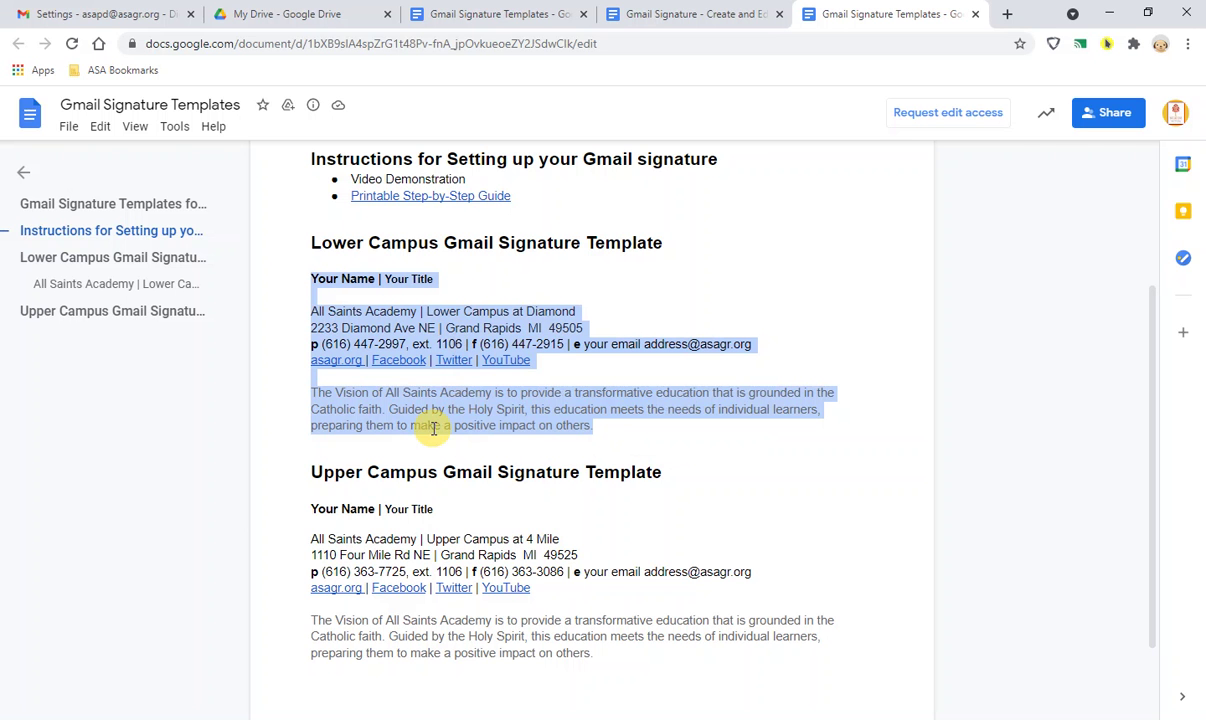
# Step: Return to the Gmail settings and paste the copied template with its formatting into the new signature's body
pyautogui.click(43, 14)
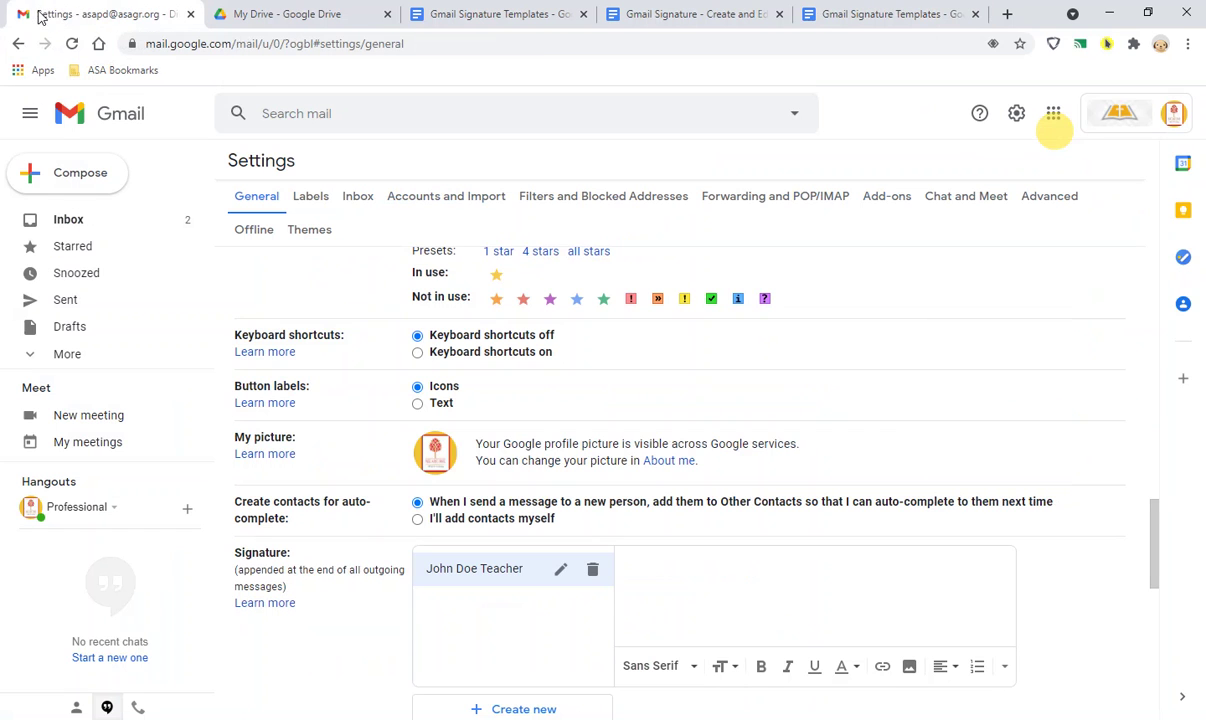
pyautogui.rightClick(640, 566)
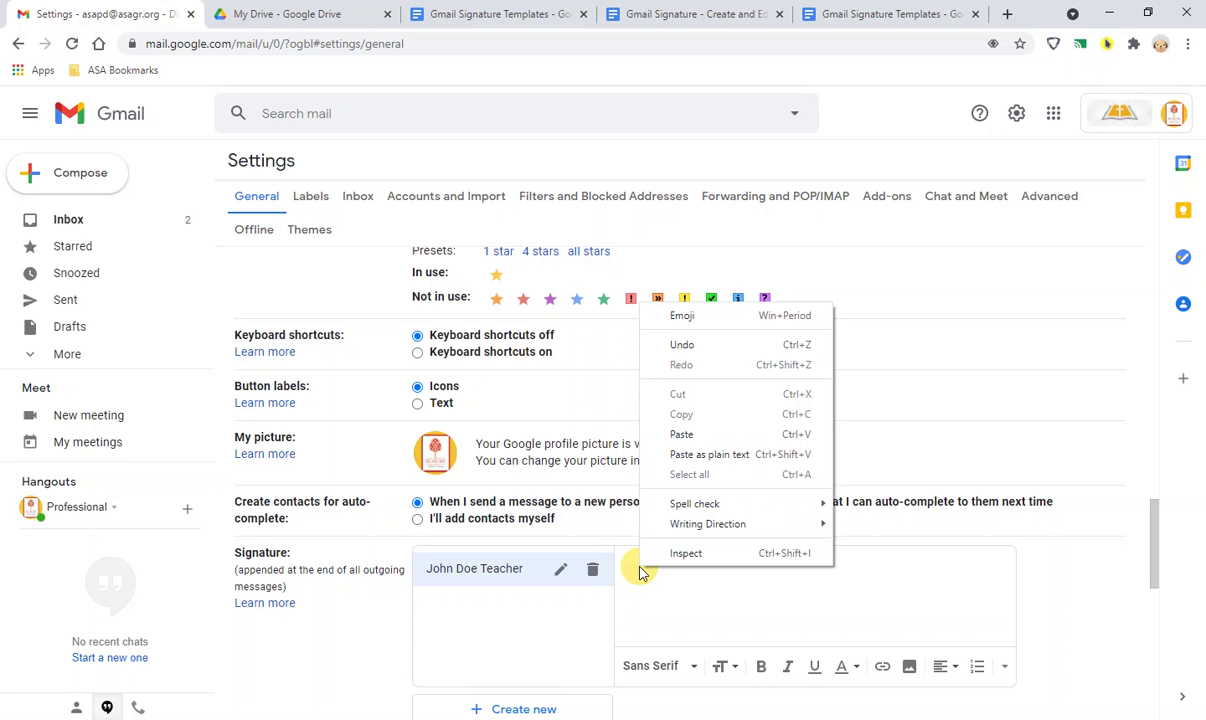
pyautogui.click(680, 434)
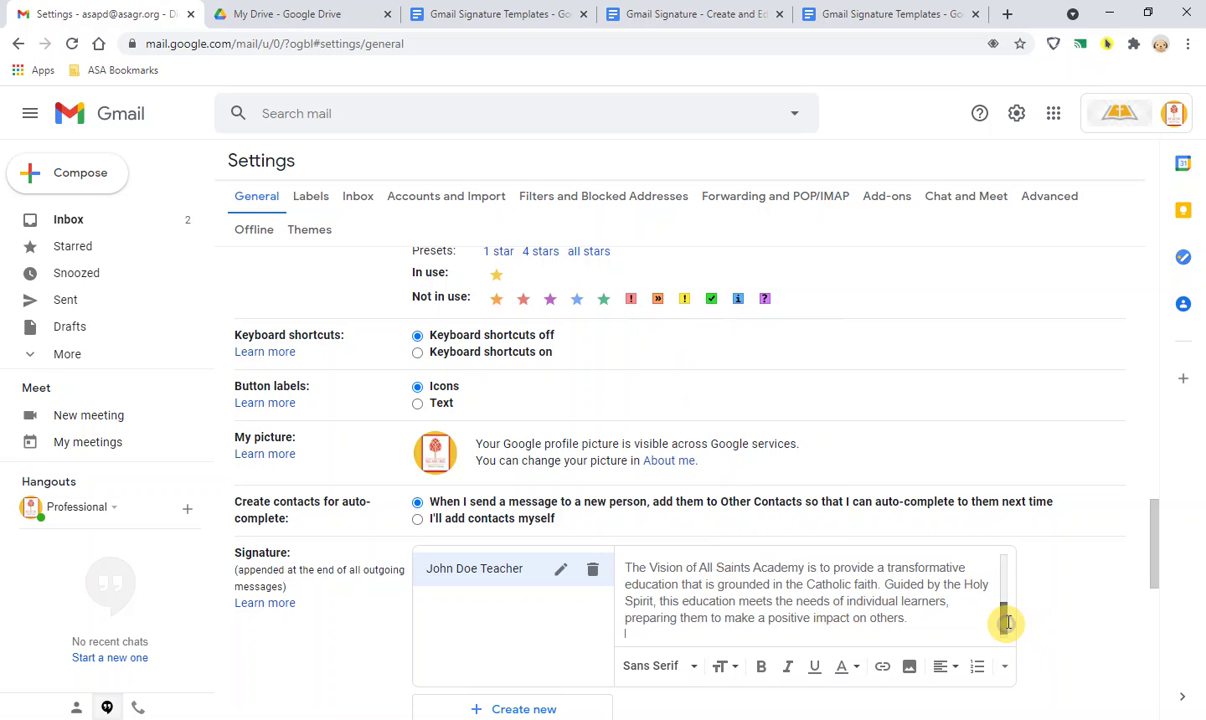
pyautogui.moveTo(1004, 619); pyautogui.dragTo(1004, 568)
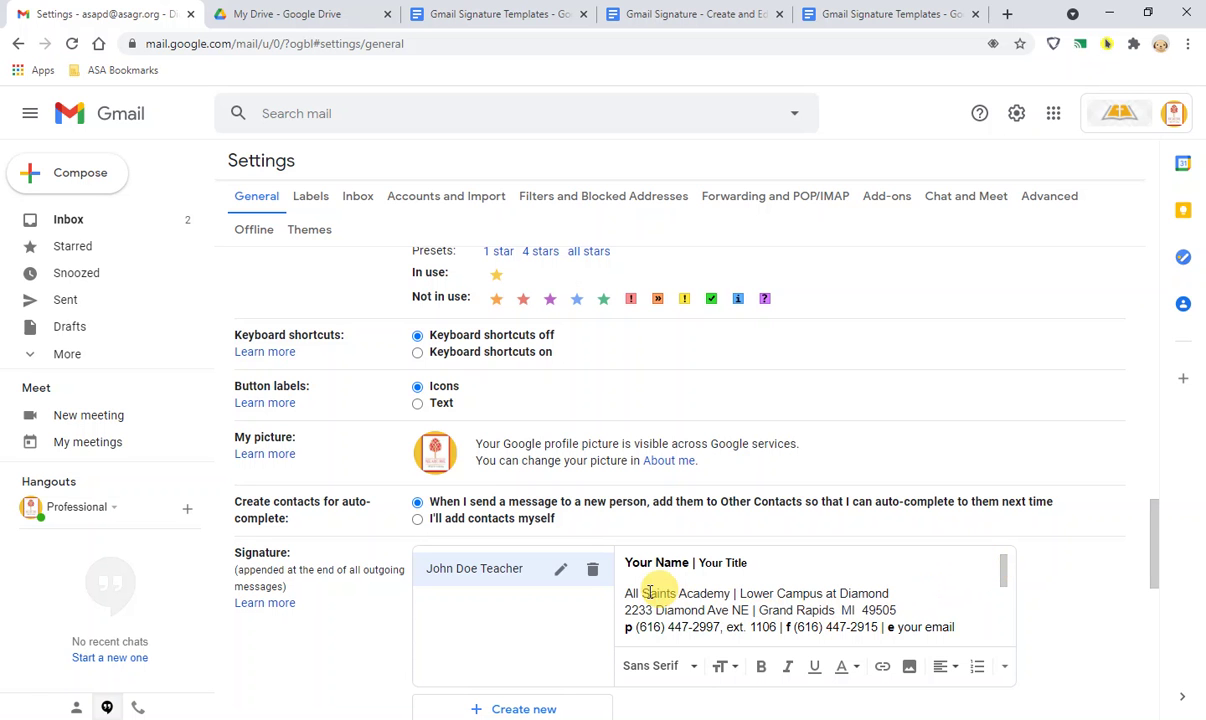
# Step: Replace the "Your Name" placeholder in the signature with the teacher's full name and "Your Title" with "Teacher"
pyautogui.moveTo(625, 563); pyautogui.dragTo(688, 557)
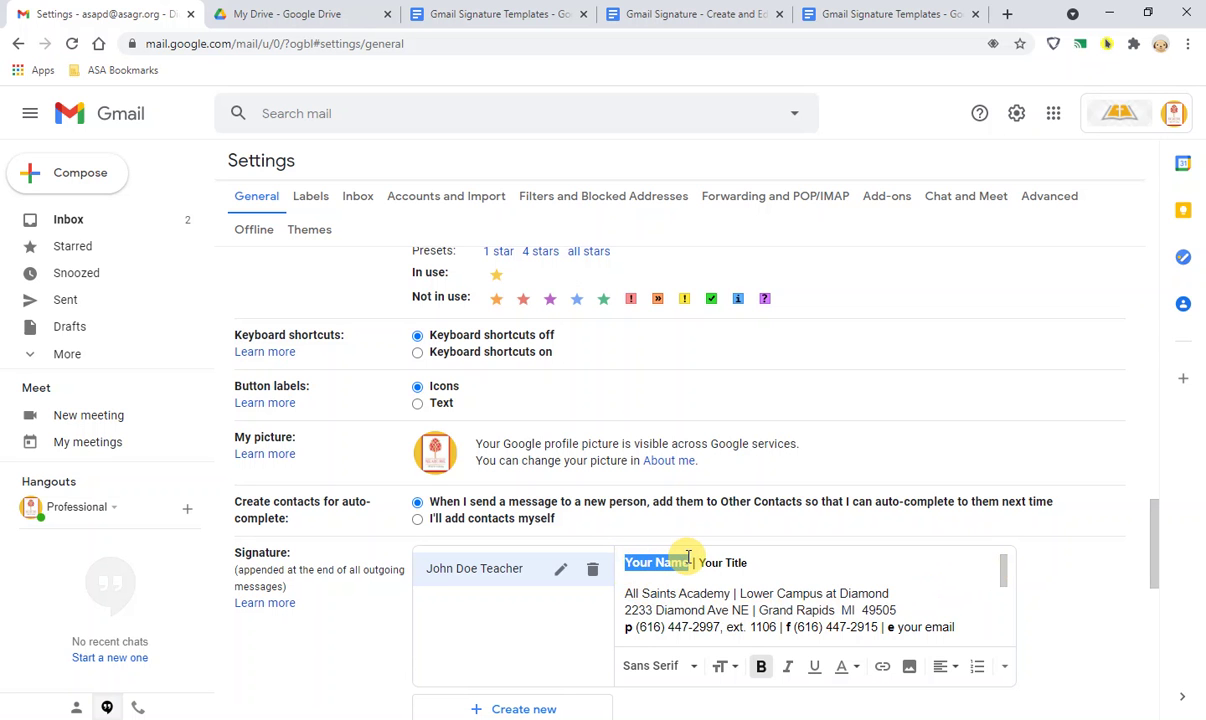
pyautogui.write('John ')
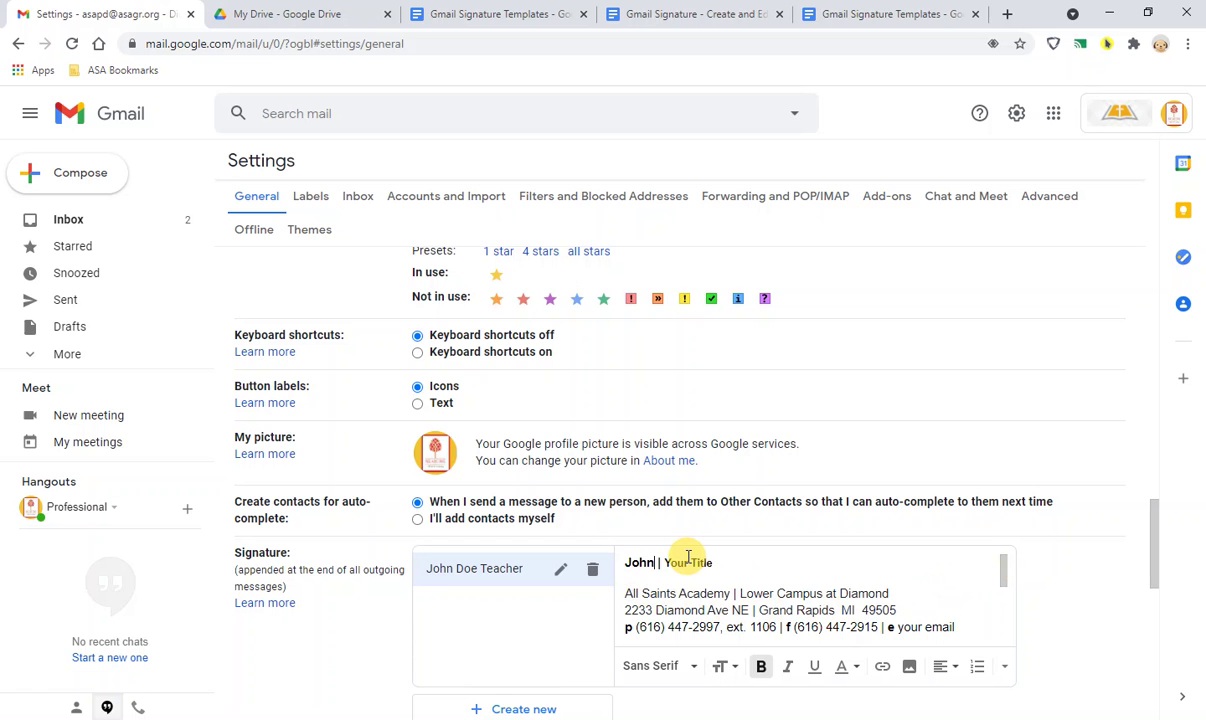
pyautogui.write('Doe')
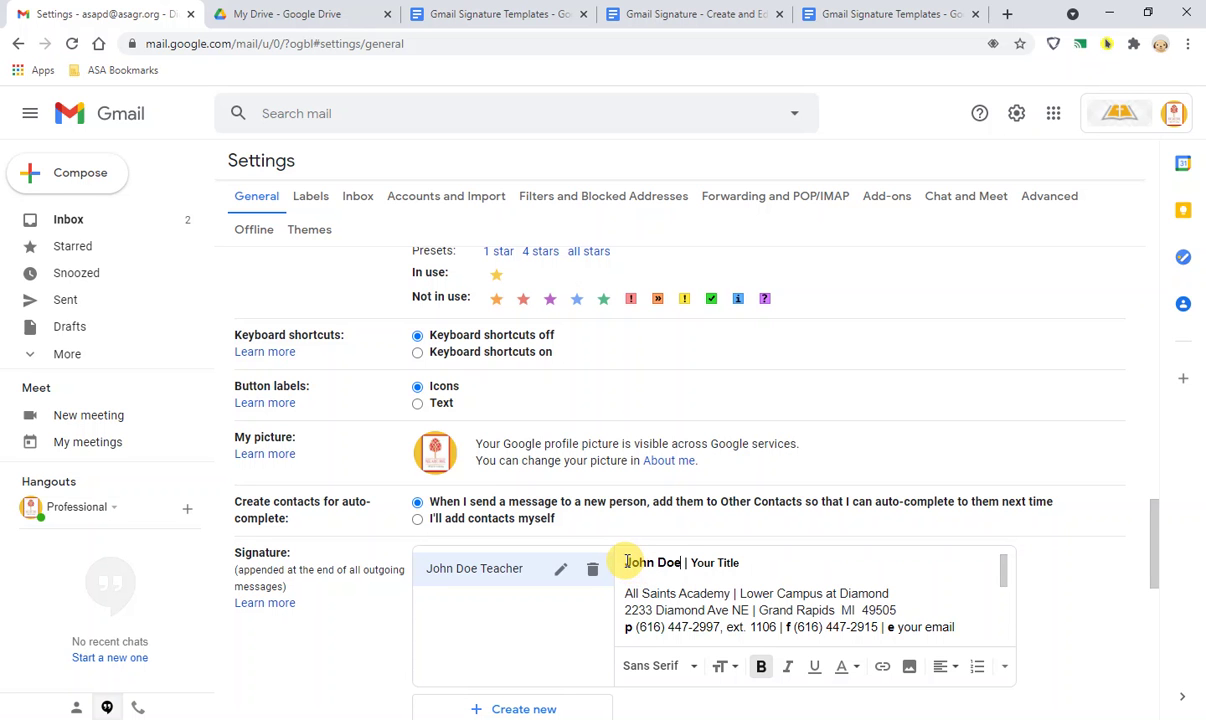
pyautogui.moveTo(691, 563); pyautogui.dragTo(741, 563)
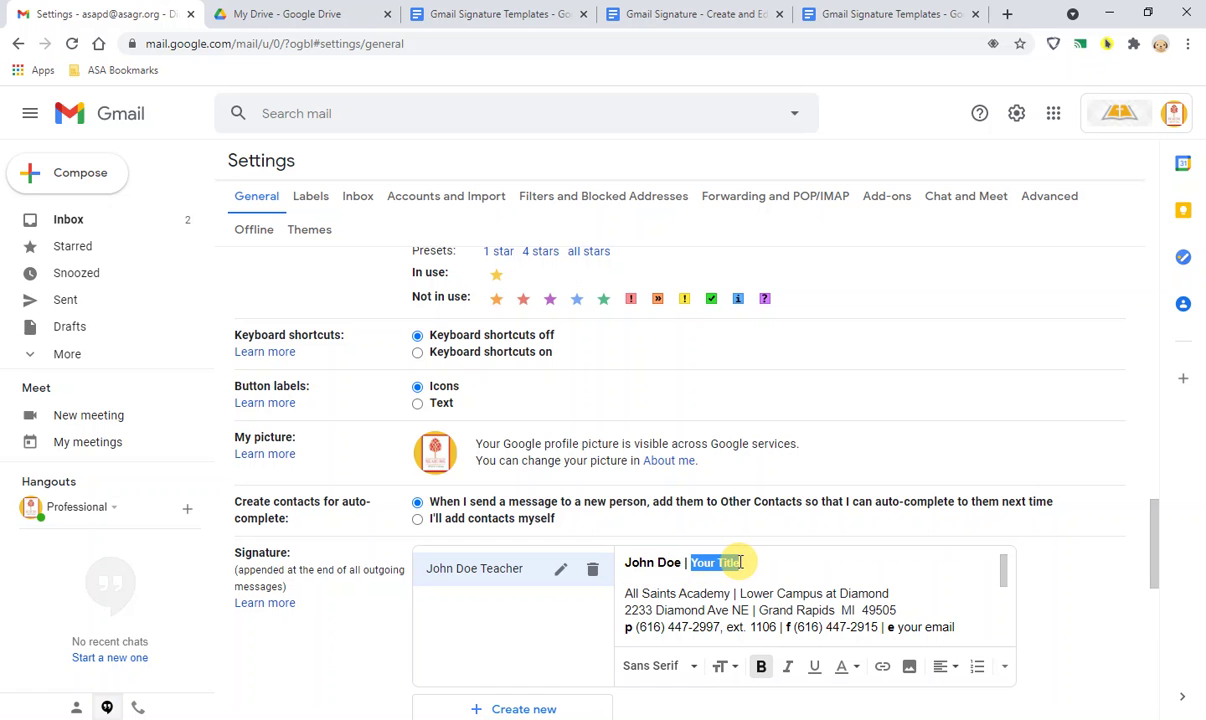
pyautogui.write('Teache')
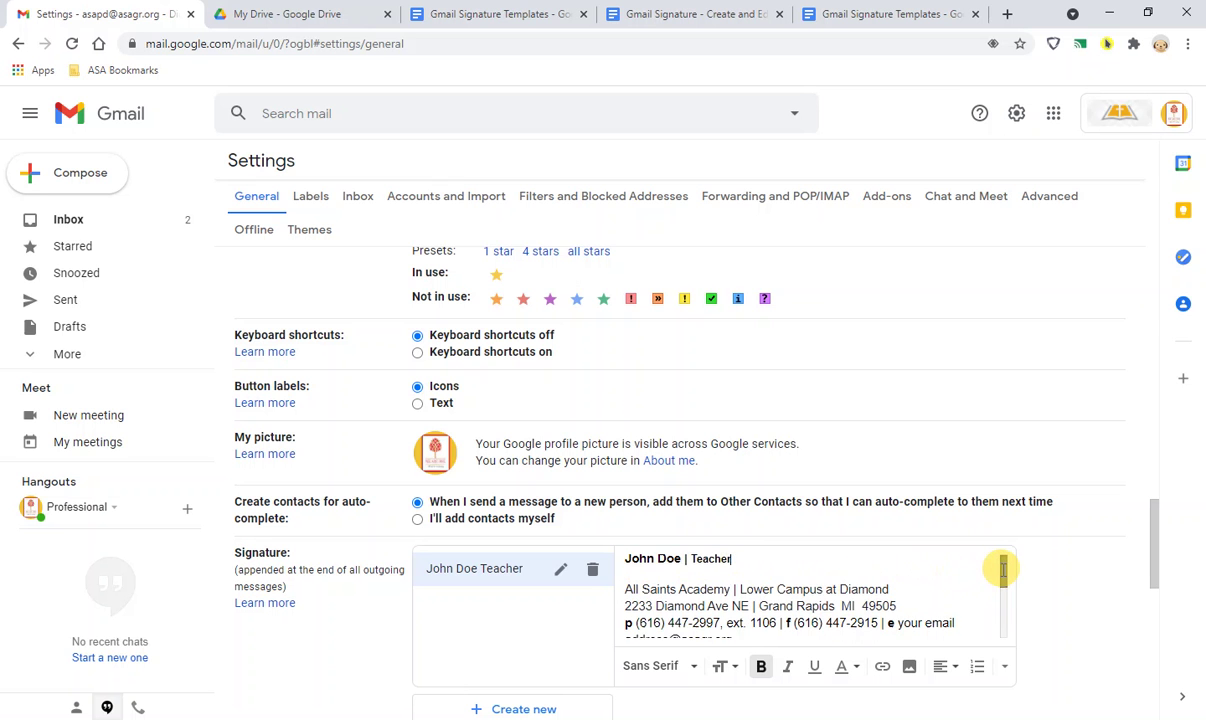
pyautogui.moveTo(1001, 567); pyautogui.dragTo(996, 589)
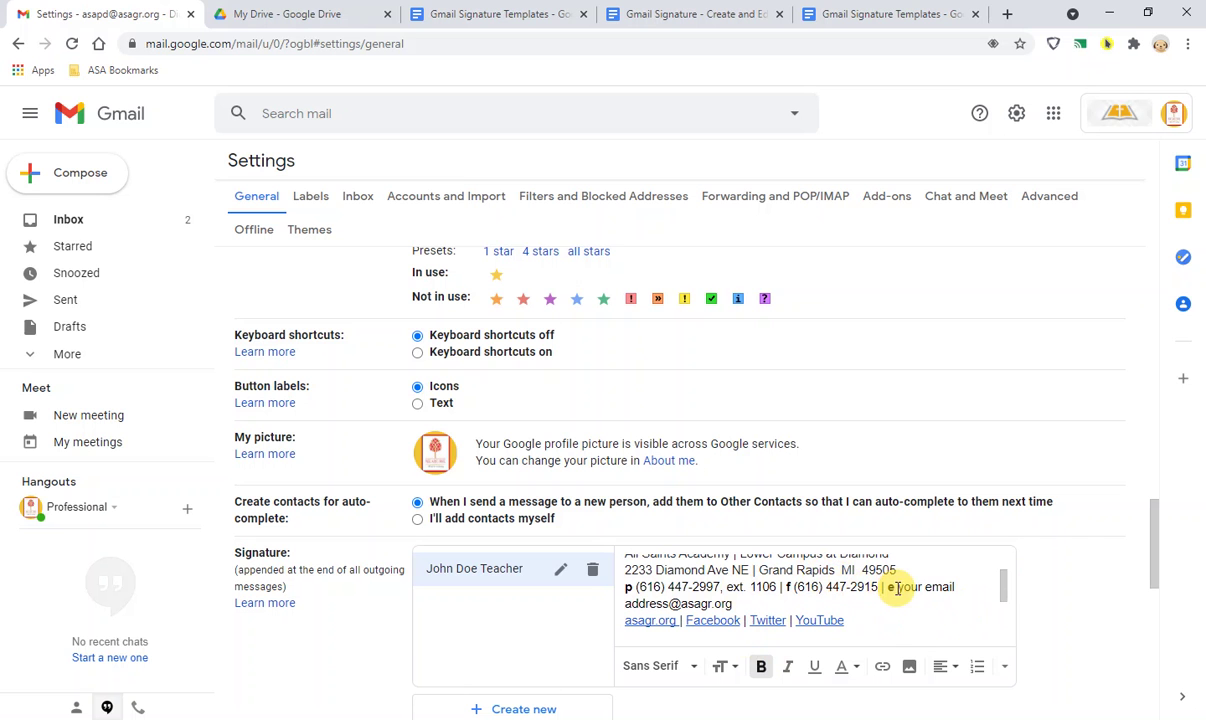
pyautogui.moveTo(897, 588)
pyautogui.mouseDown()
pyautogui.moveTo(956, 573)
pyautogui.moveTo(864, 607)
pyautogui.moveTo(740, 626)
pyautogui.moveTo(740, 553)
pyautogui.moveTo(733, 690)
pyautogui.moveTo(730, 615)
pyautogui.moveTo(741, 605)
pyautogui.moveTo(740, 626)
pyautogui.mouseUp()
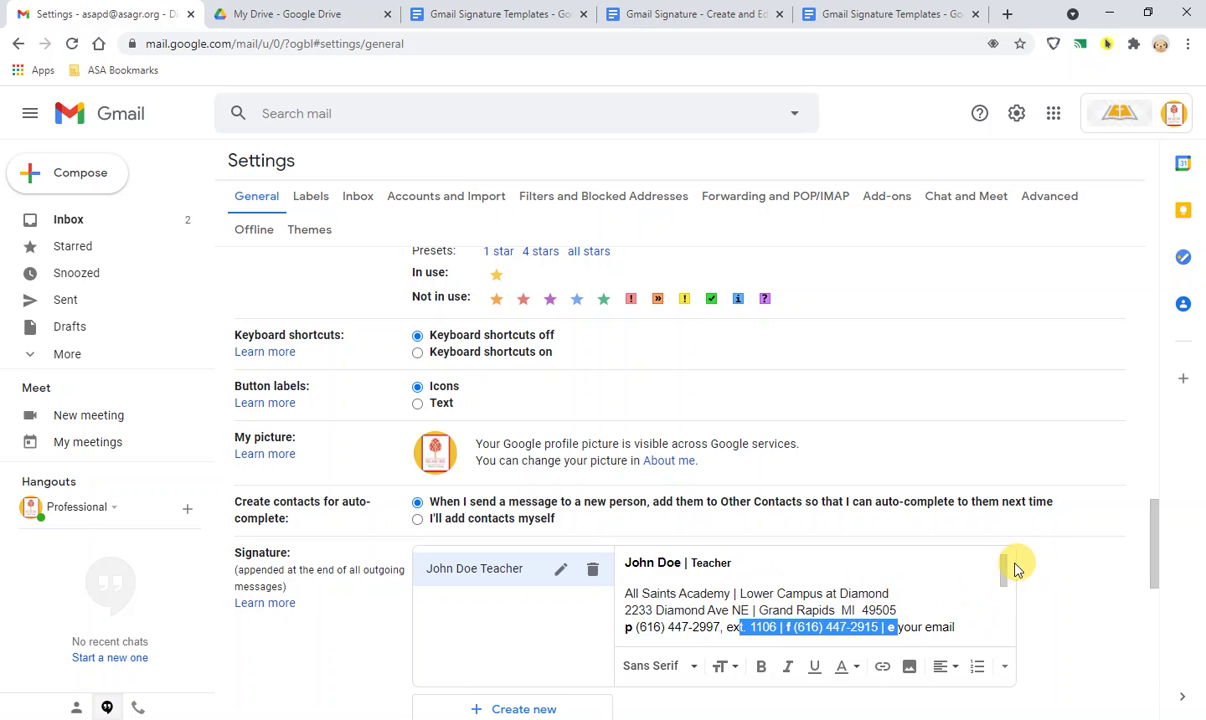
pyautogui.moveTo(1004, 565); pyautogui.dragTo(1000, 590)
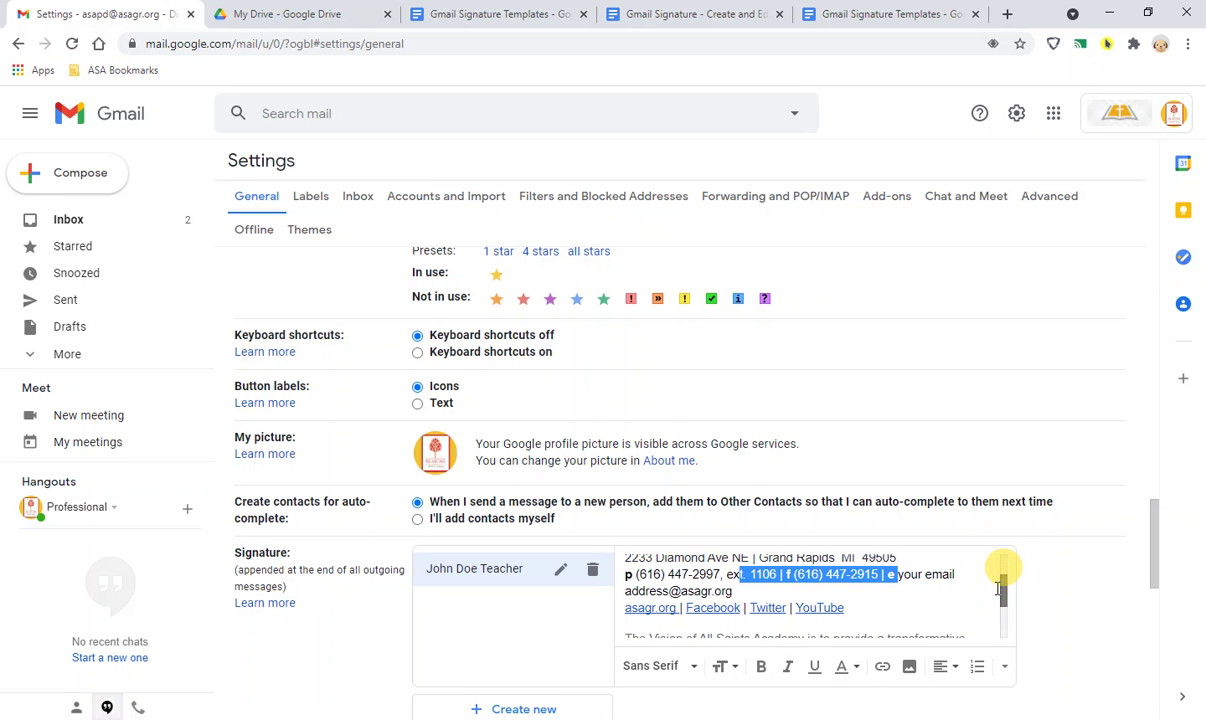
pyautogui.click(900, 575)
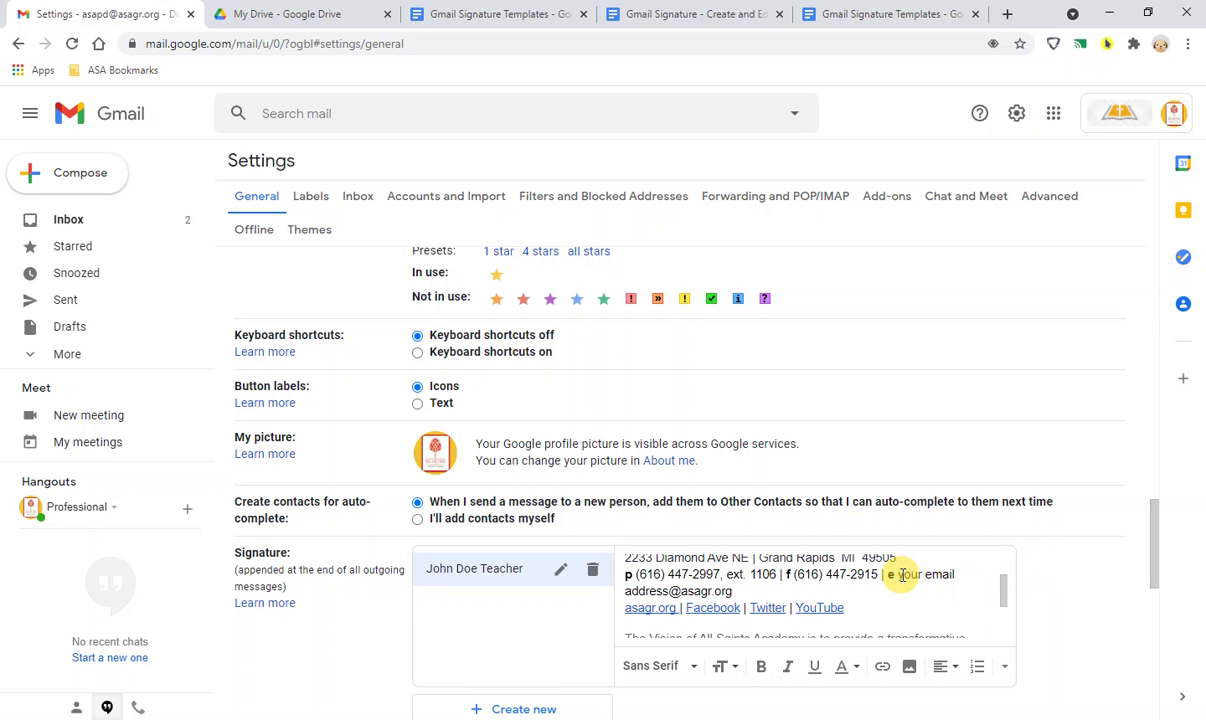
pyautogui.press('Delete')
pyautogui.press('Delete')
pyautogui.press('Delete')
pyautogui.press('Delete')
pyautogui.press('Delete')
pyautogui.press('Delete')
pyautogui.press('Delete')
pyautogui.press('Delete')
pyautogui.press('Delete')
pyautogui.press('Delete')
pyautogui.write('i')
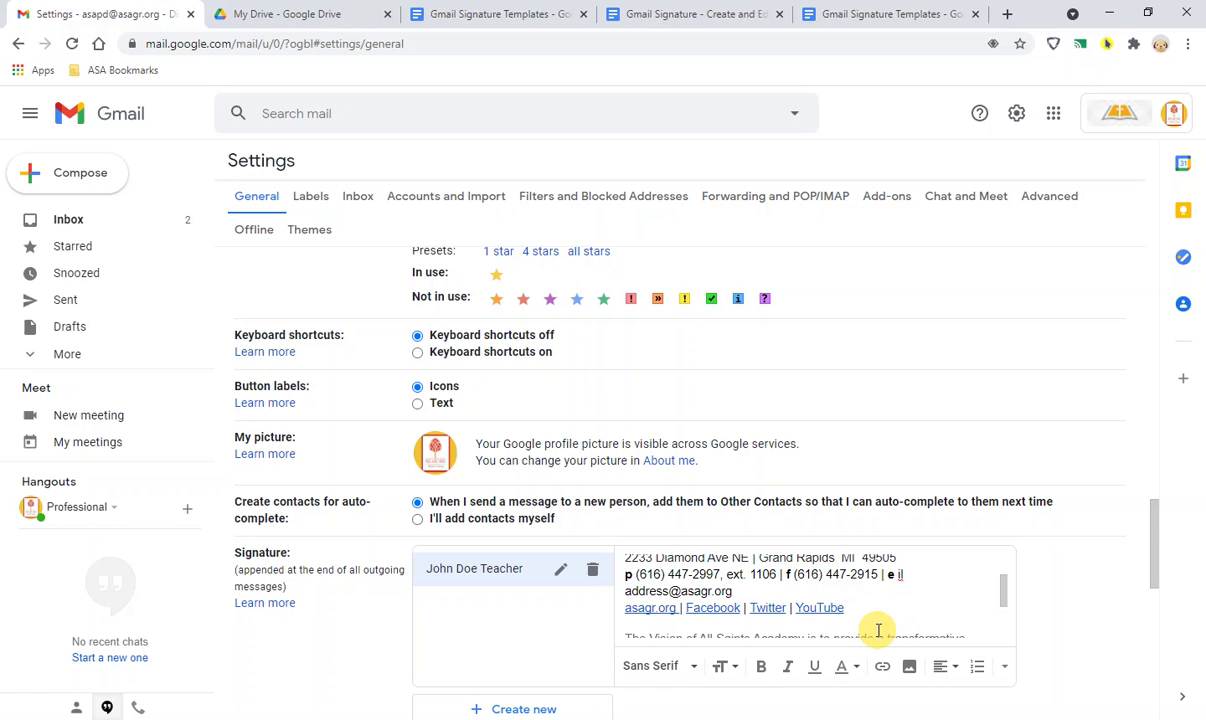
pyautogui.press('Delete')
pyautogui.press('Delete')
pyautogui.press('Delete')
pyautogui.press('Delete')
pyautogui.press('Delete')
pyautogui.press('Delete')
pyautogui.press('Delete')
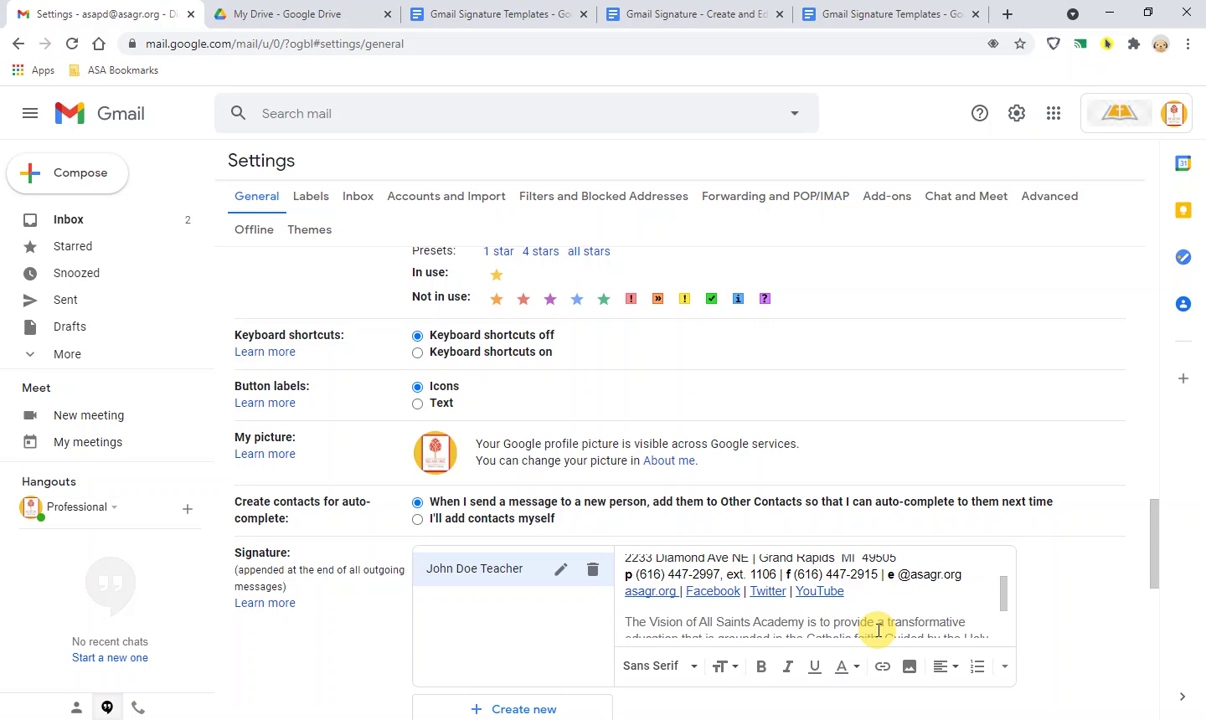
pyautogui.write('jdoe')
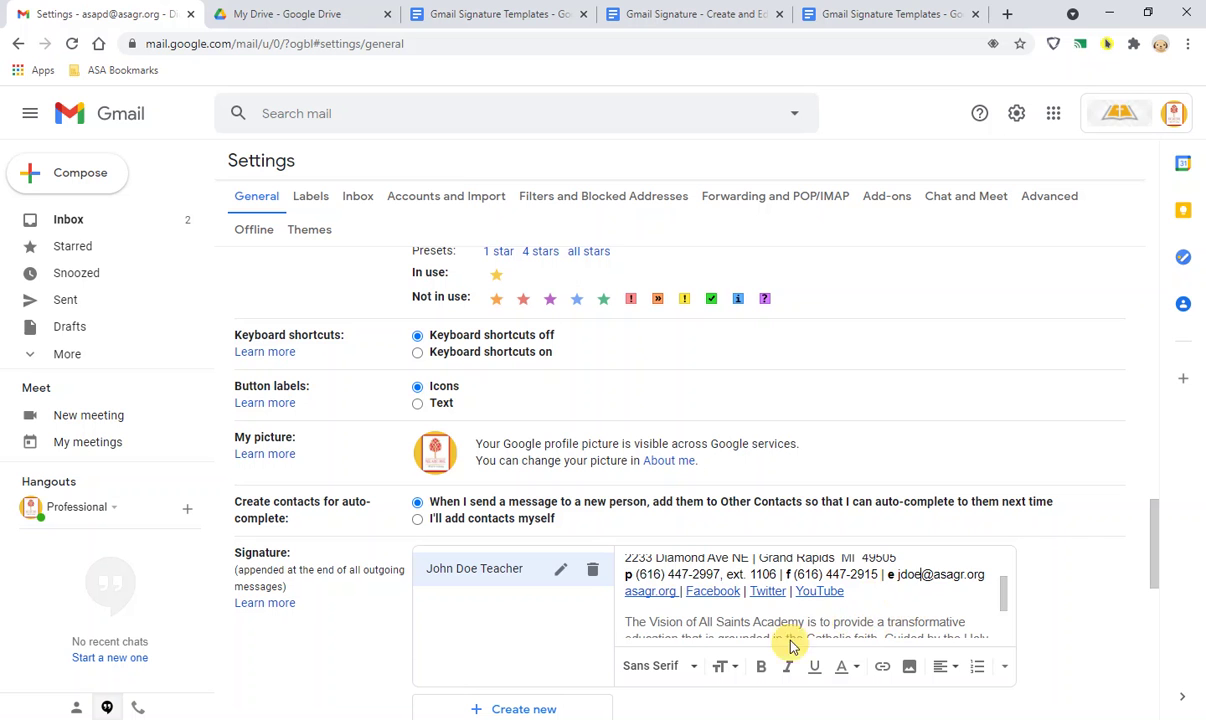
# Step: Set the teacher's new signature as the default for both new emails and replies/forwards
pyautogui.scroll(-2, 1003, 590)
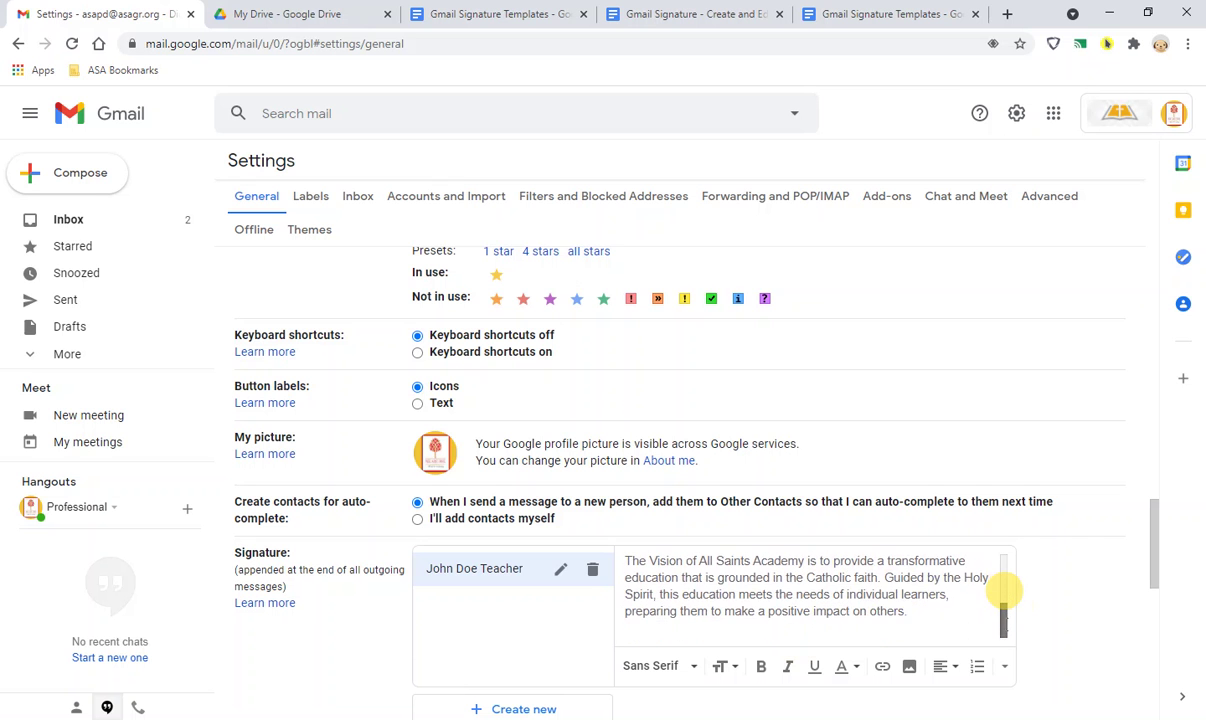
pyautogui.scroll(3, 1002, 580)
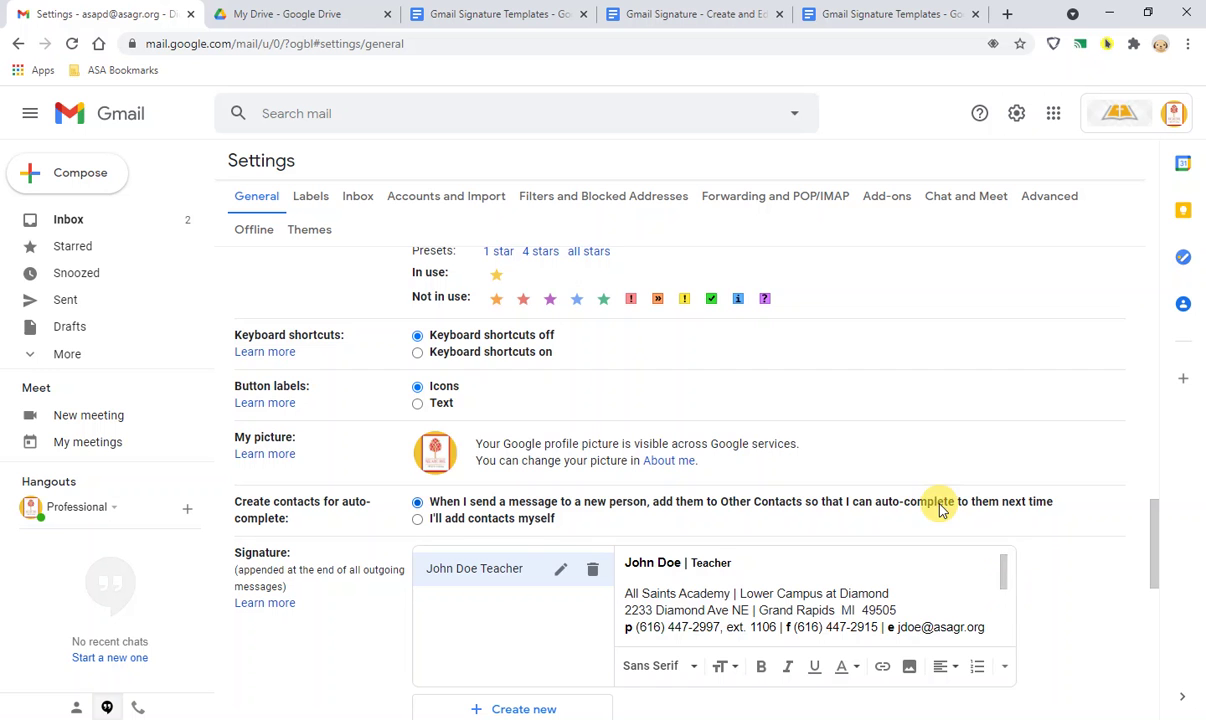
pyautogui.scroll(-1, 940, 505)
pyautogui.scroll(-3, 940, 505)
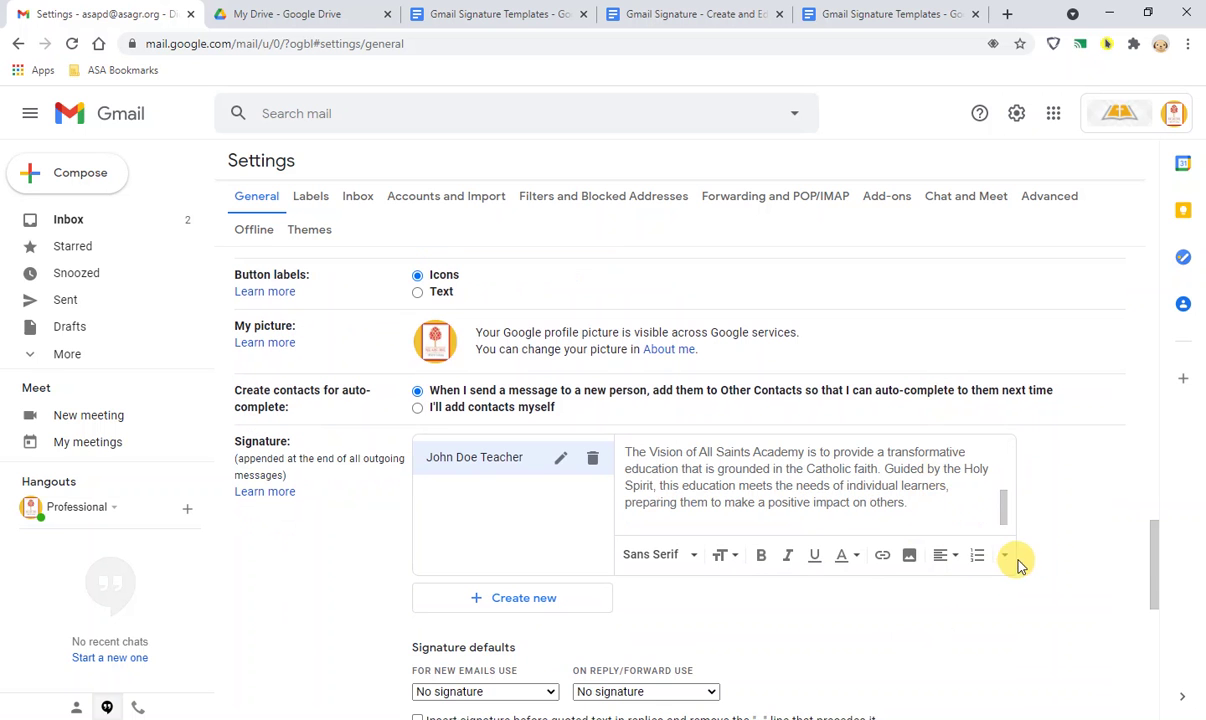
pyautogui.scroll(-1, 1043, 563)
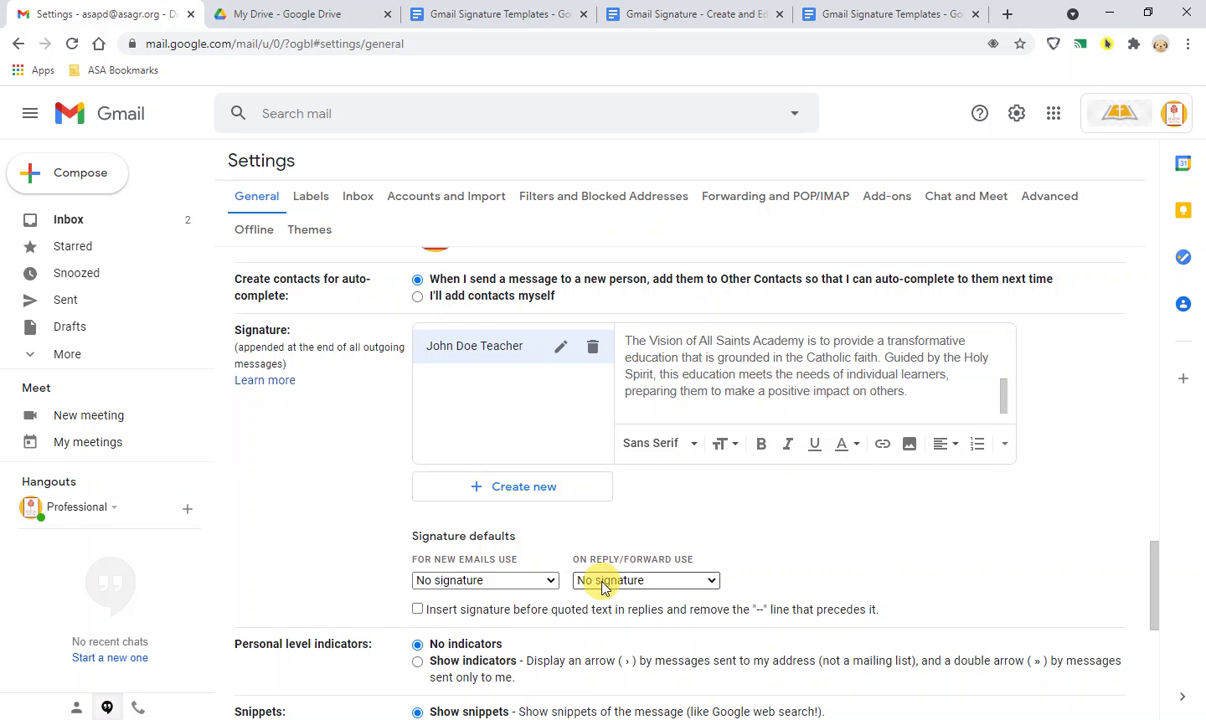
pyautogui.click(552, 583)
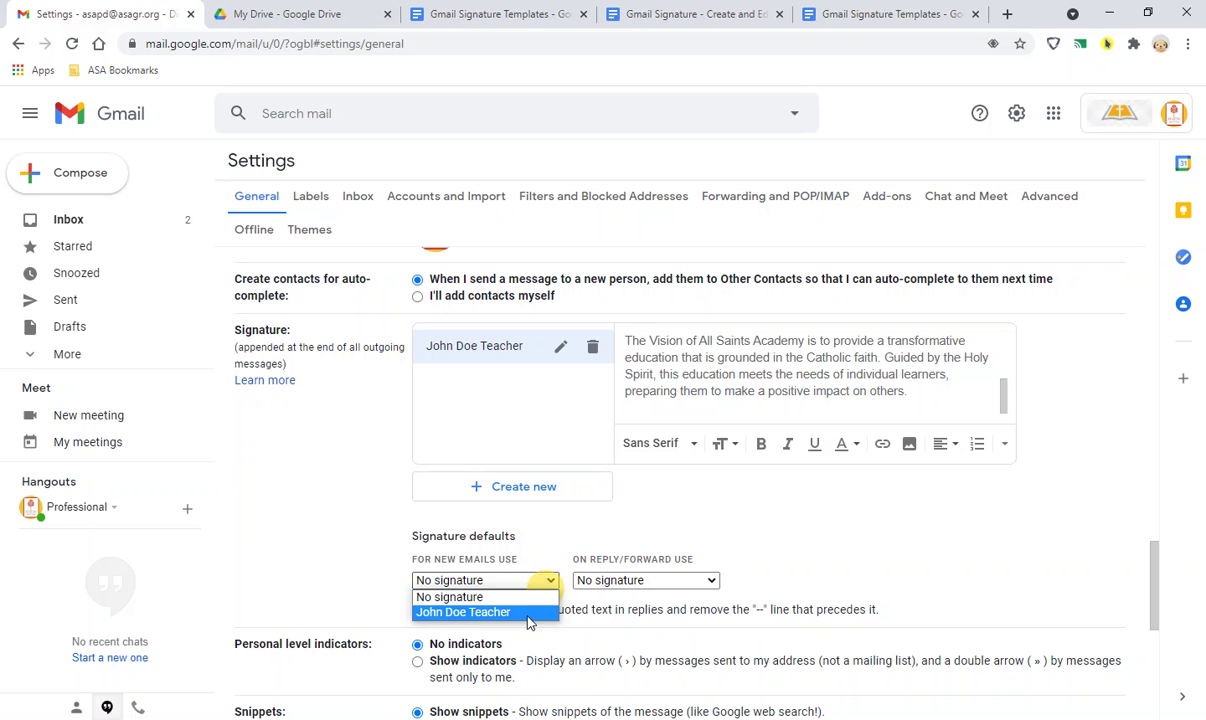
pyautogui.click(528, 615)
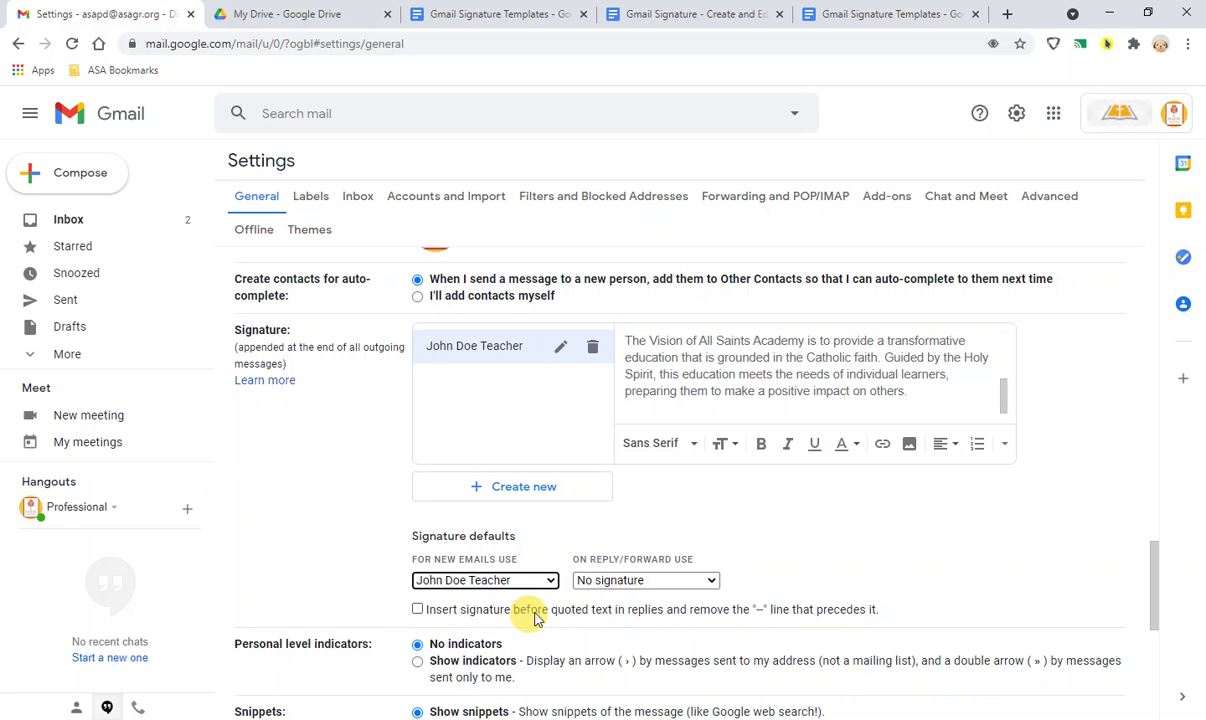
pyautogui.click(714, 587)
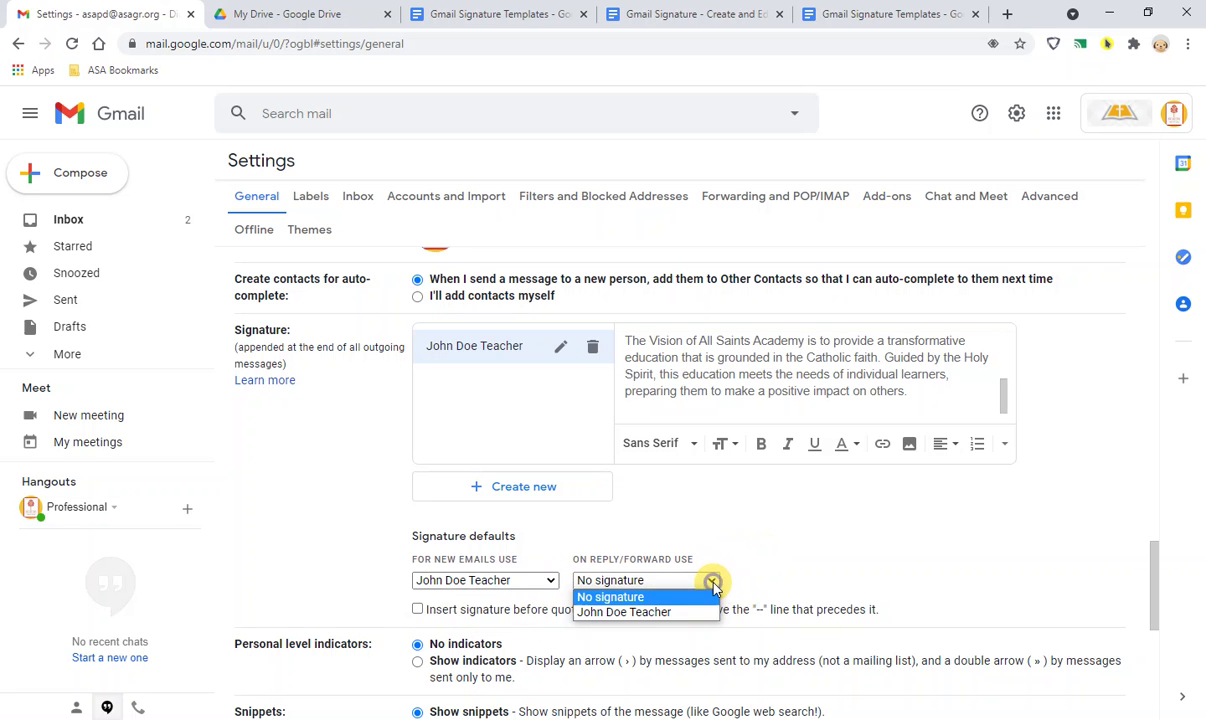
pyautogui.click(686, 612)
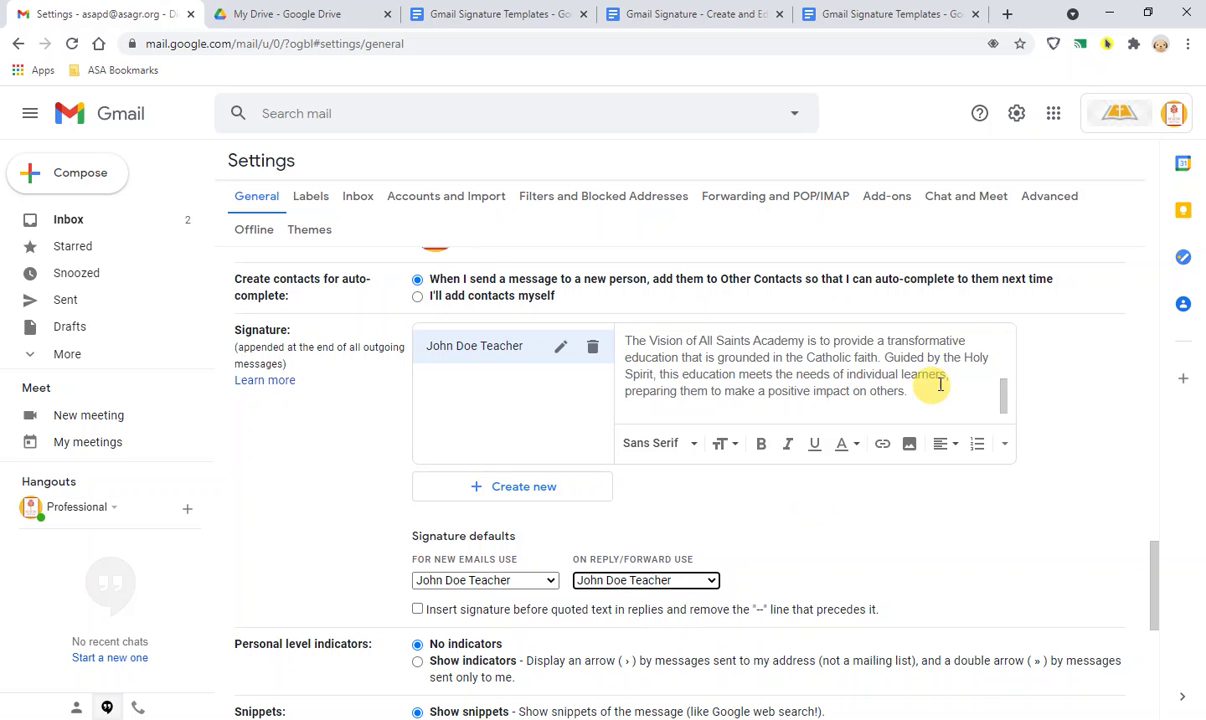
# Step: Save the settings changes and start a new message to check the signature
pyautogui.scroll(-4, 871, 549)
pyautogui.scroll(-5, 871, 549)
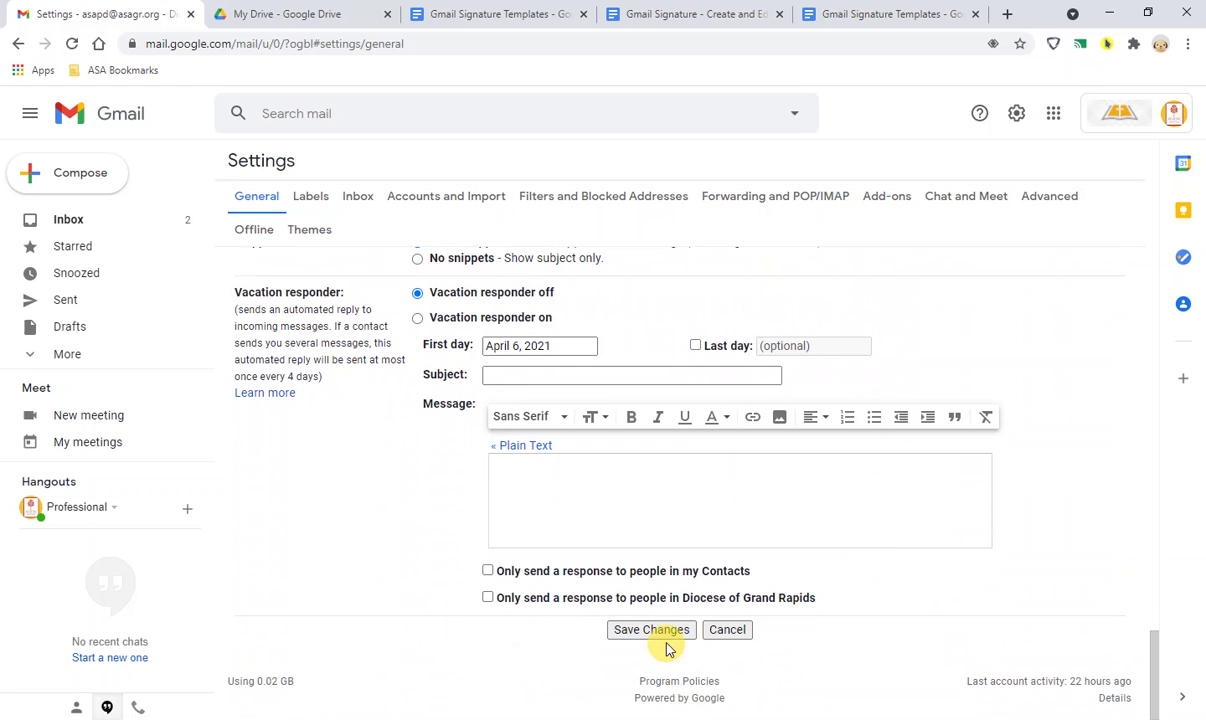
pyautogui.click(651, 629)
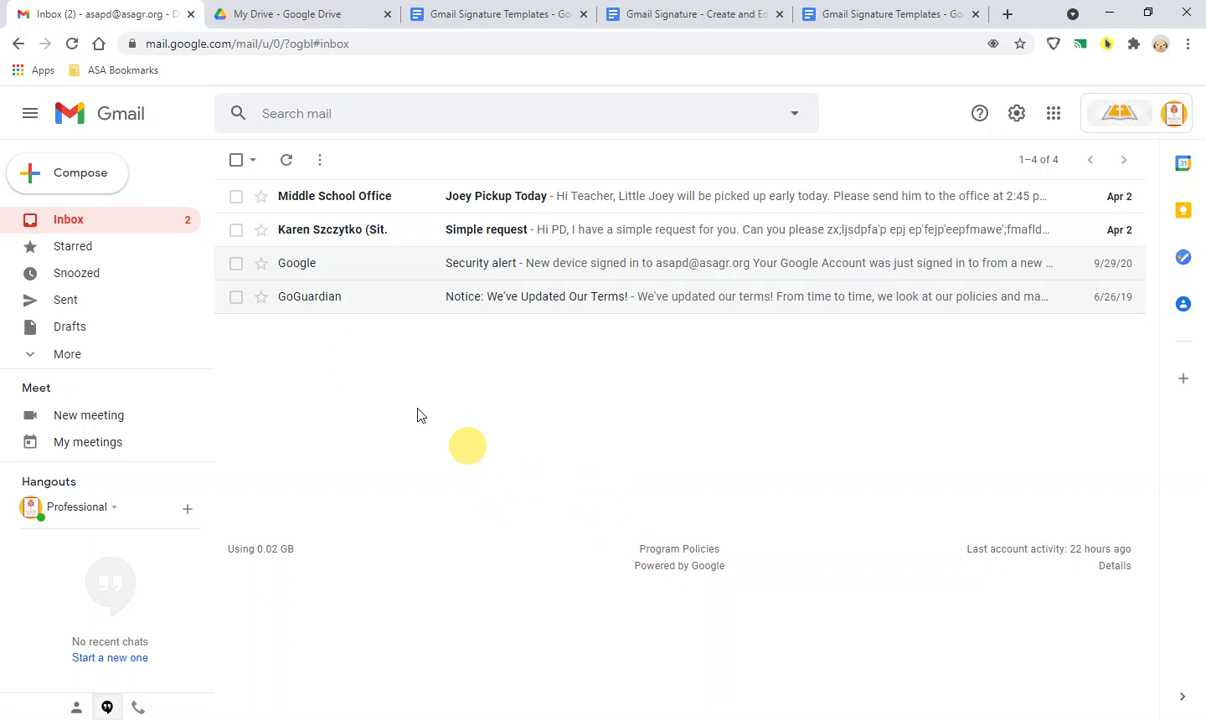
pyautogui.click(75, 178)
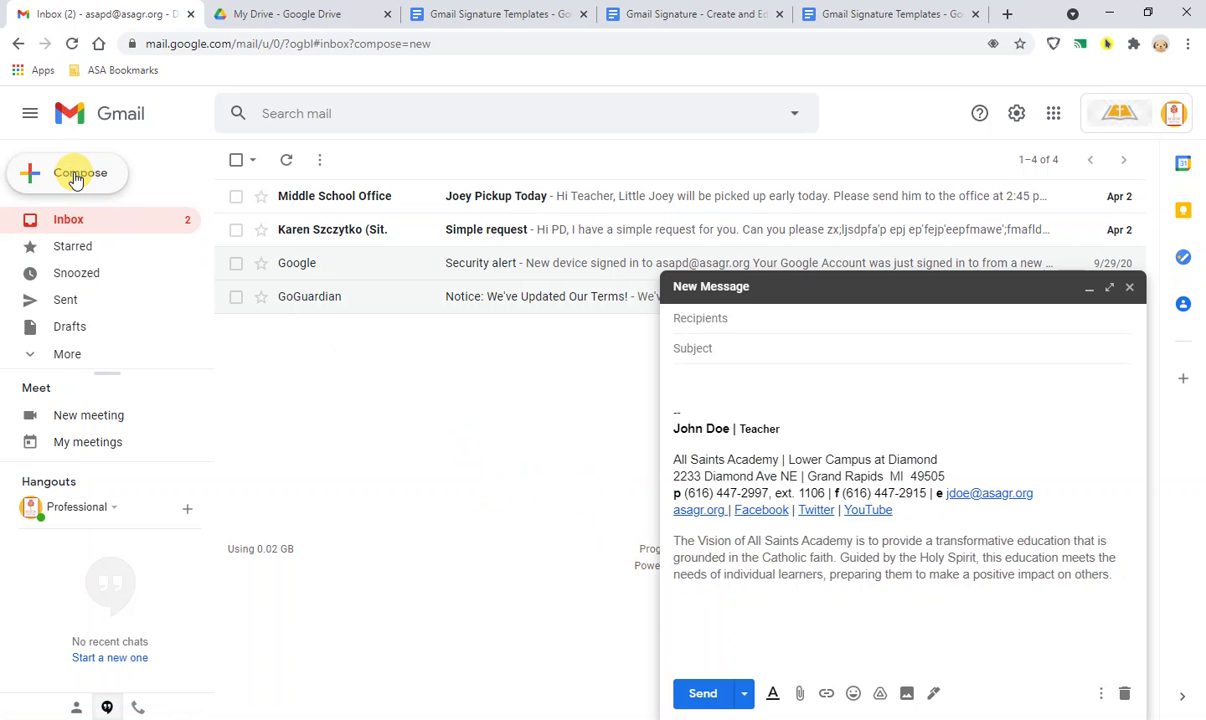